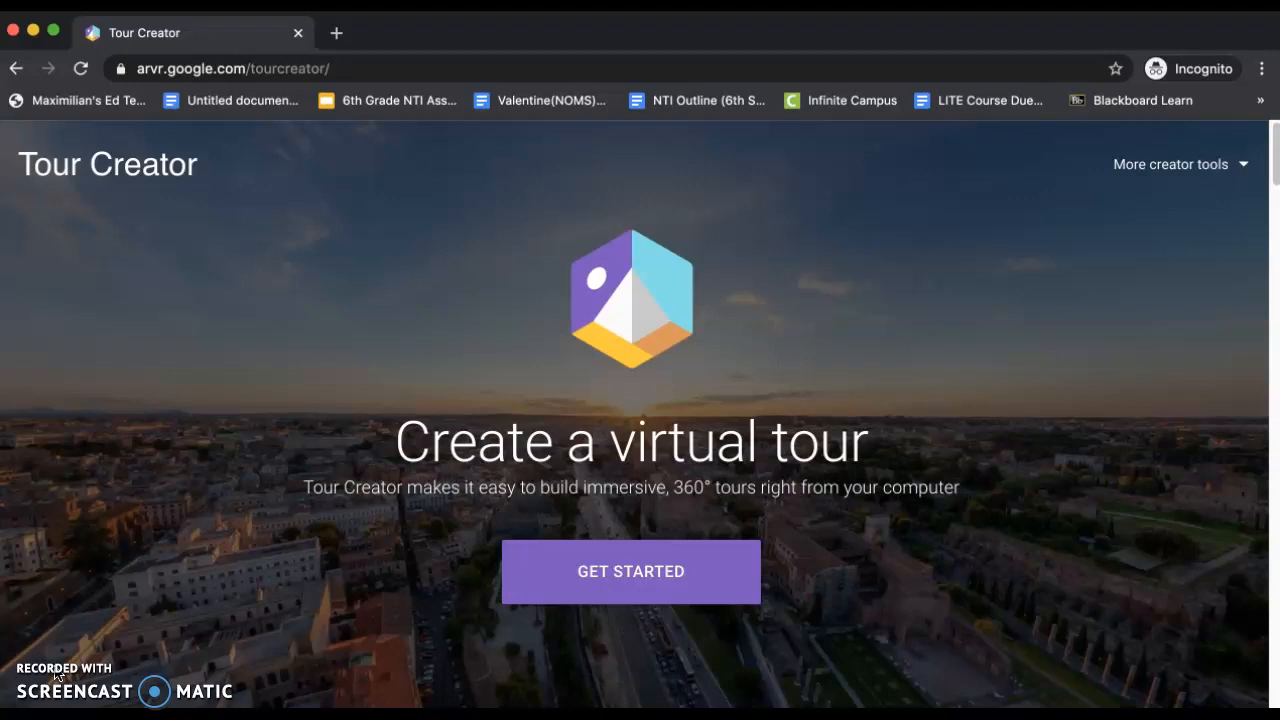
# Get started with Tour Creator and open the Rainforest Ecosystem draft from the existing tours
pyautogui.click(42, 685)
pyautogui.click(507, 553)
pyautogui.click(586, 571)
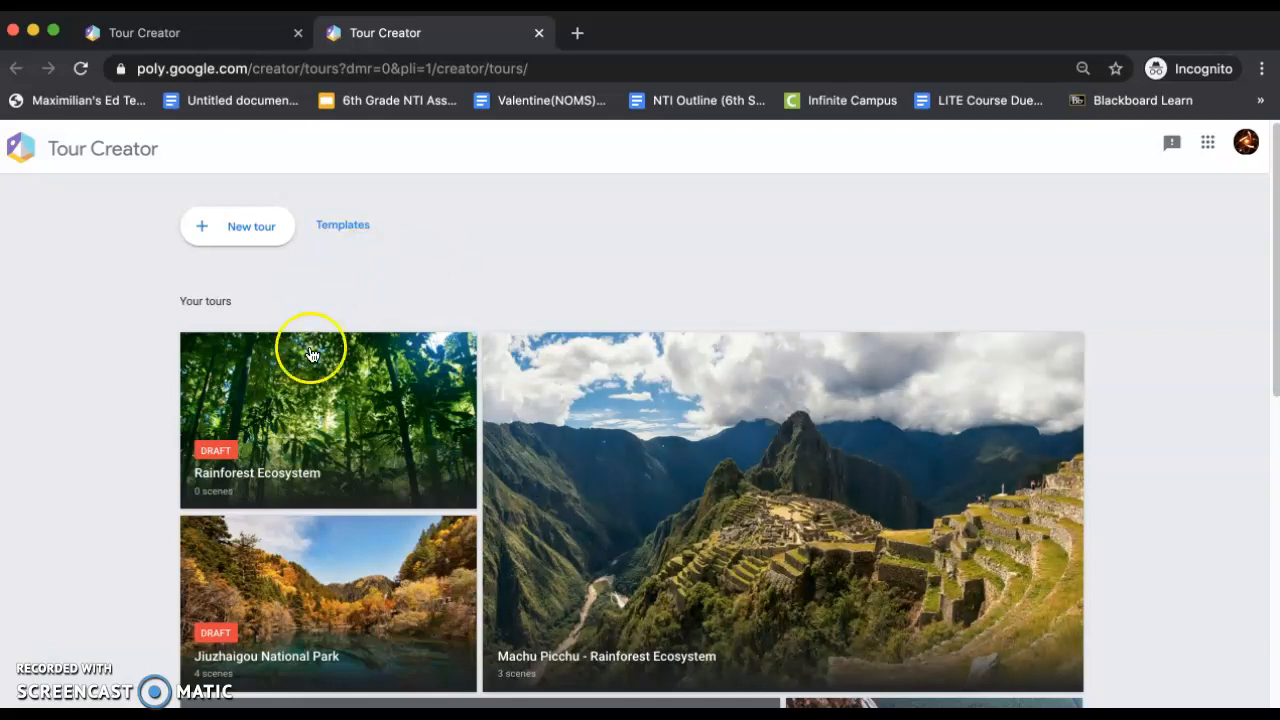
pyautogui.click(247, 402)
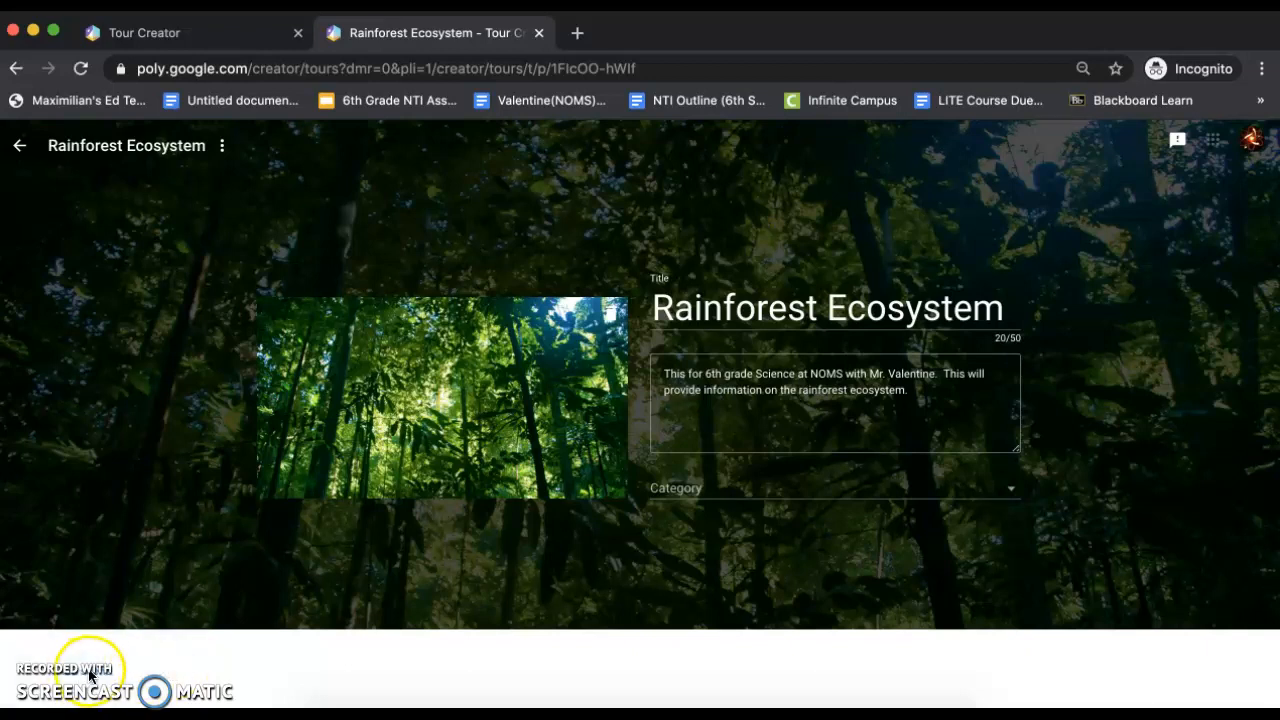
# Start adding a scene to the Rainforest Ecosystem tour, choosing an uploaded image as its source
pyautogui.click(98, 677)
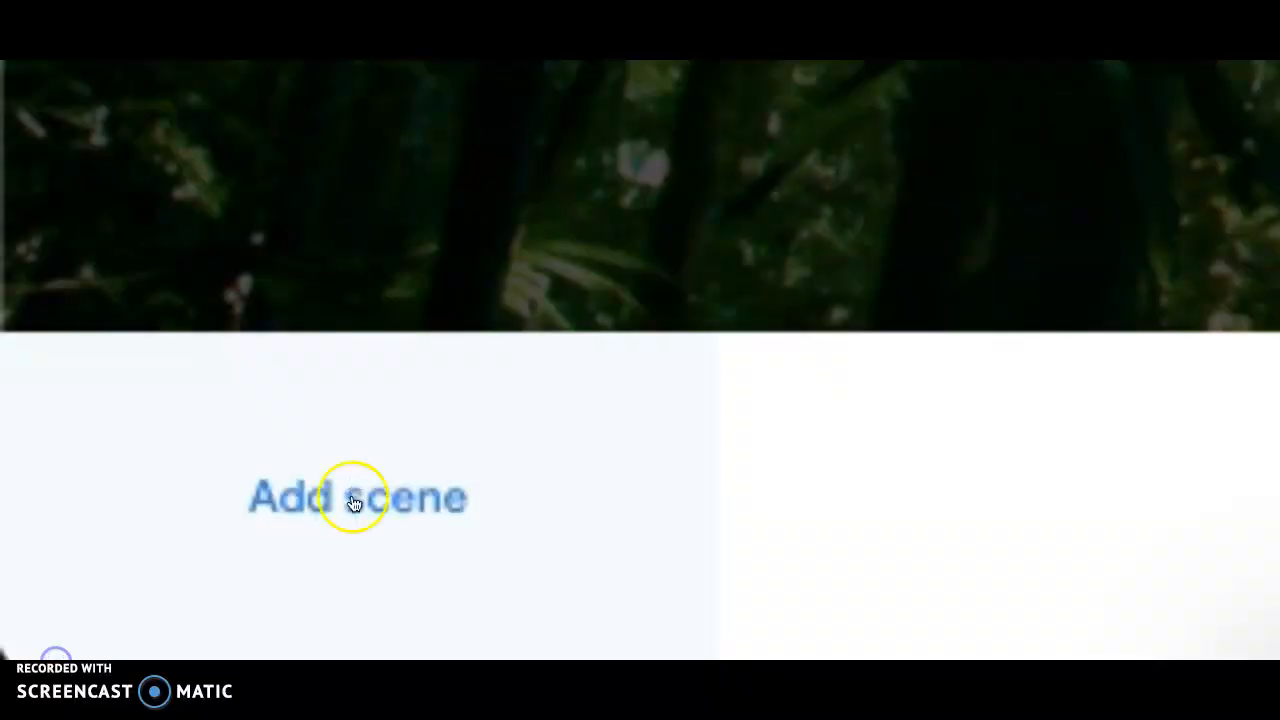
pyautogui.click(352, 496)
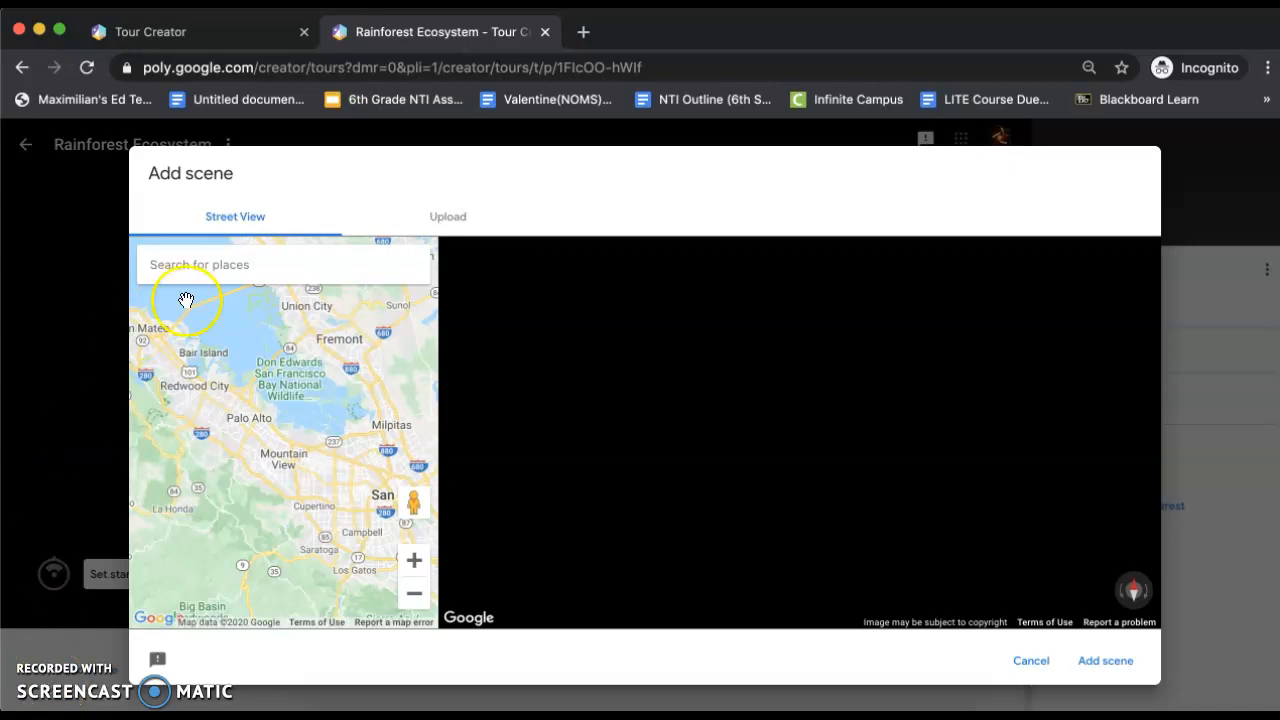
pyautogui.click(449, 220)
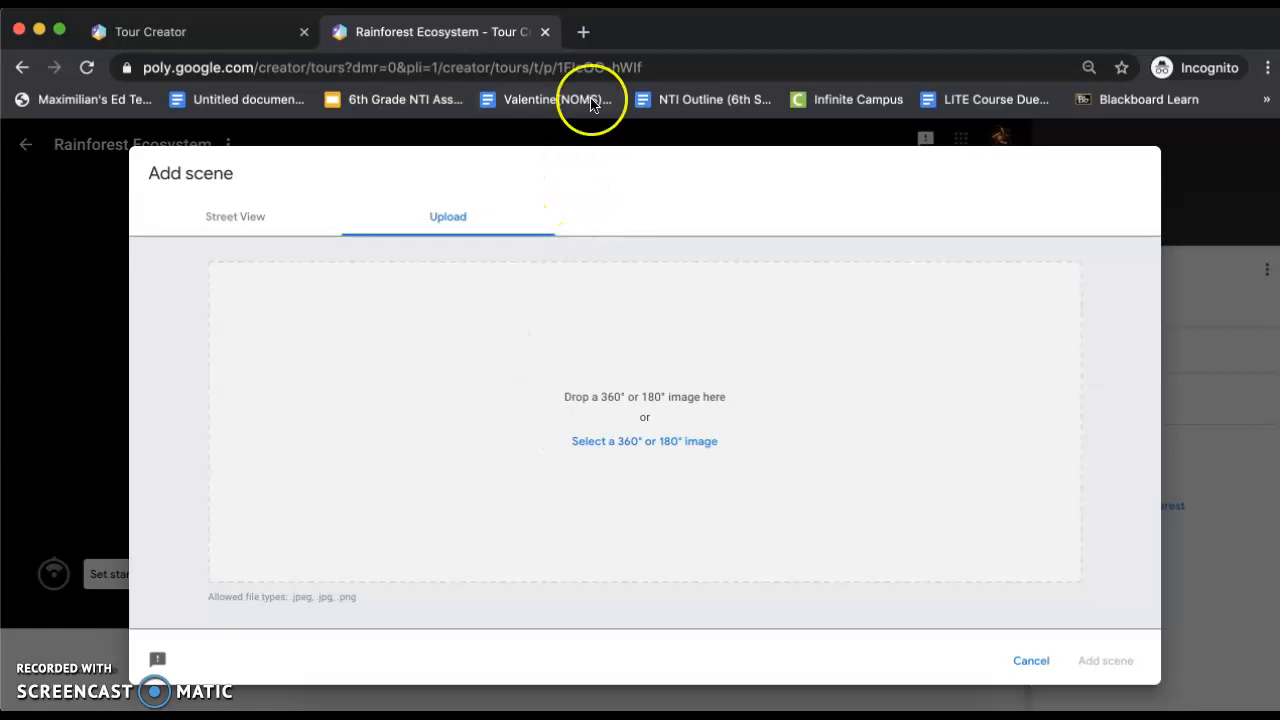
# Search Google for "rainforest 360 degree image" in a new browser tab and show the image results
pyautogui.click(583, 35)
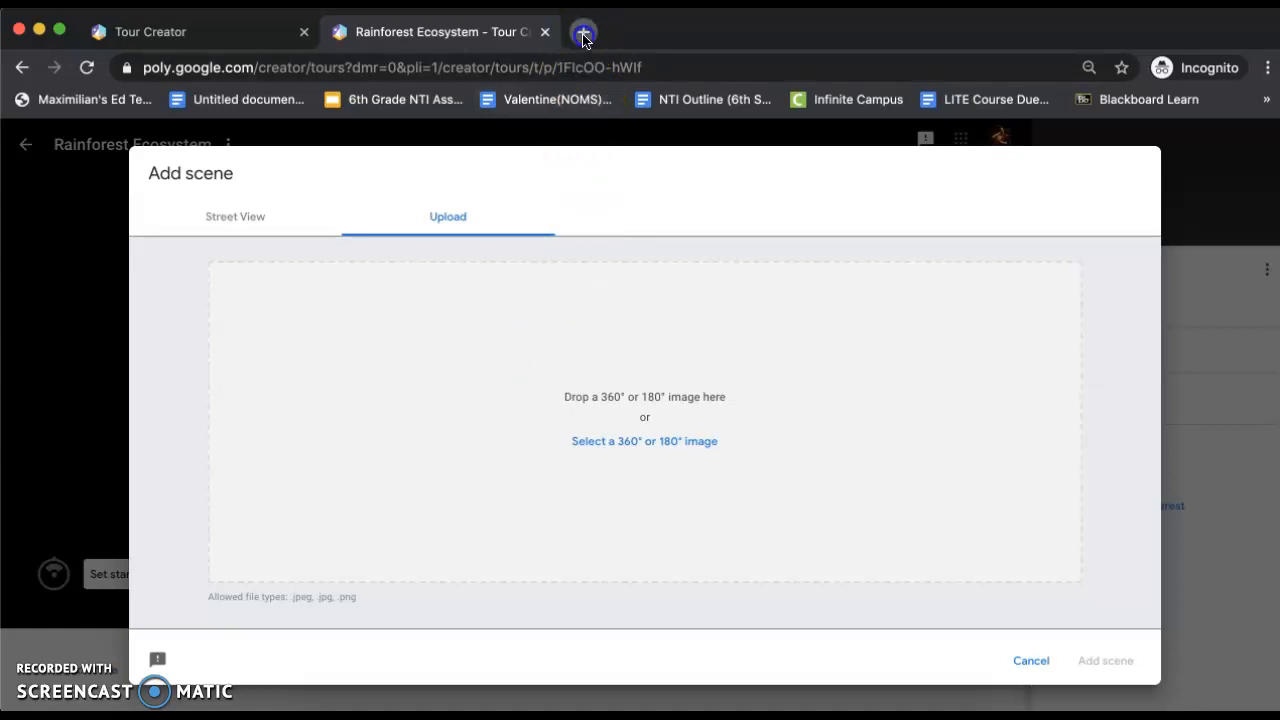
pyautogui.write('rai')
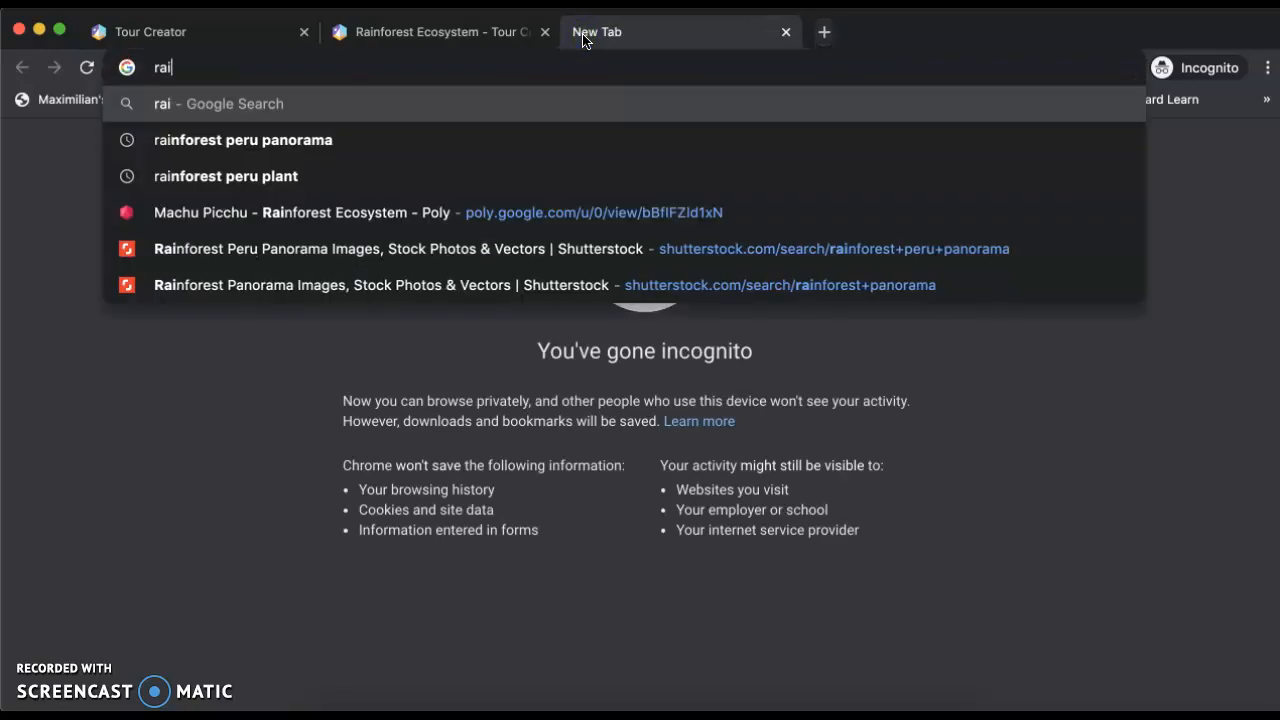
pyautogui.write('nforest ')
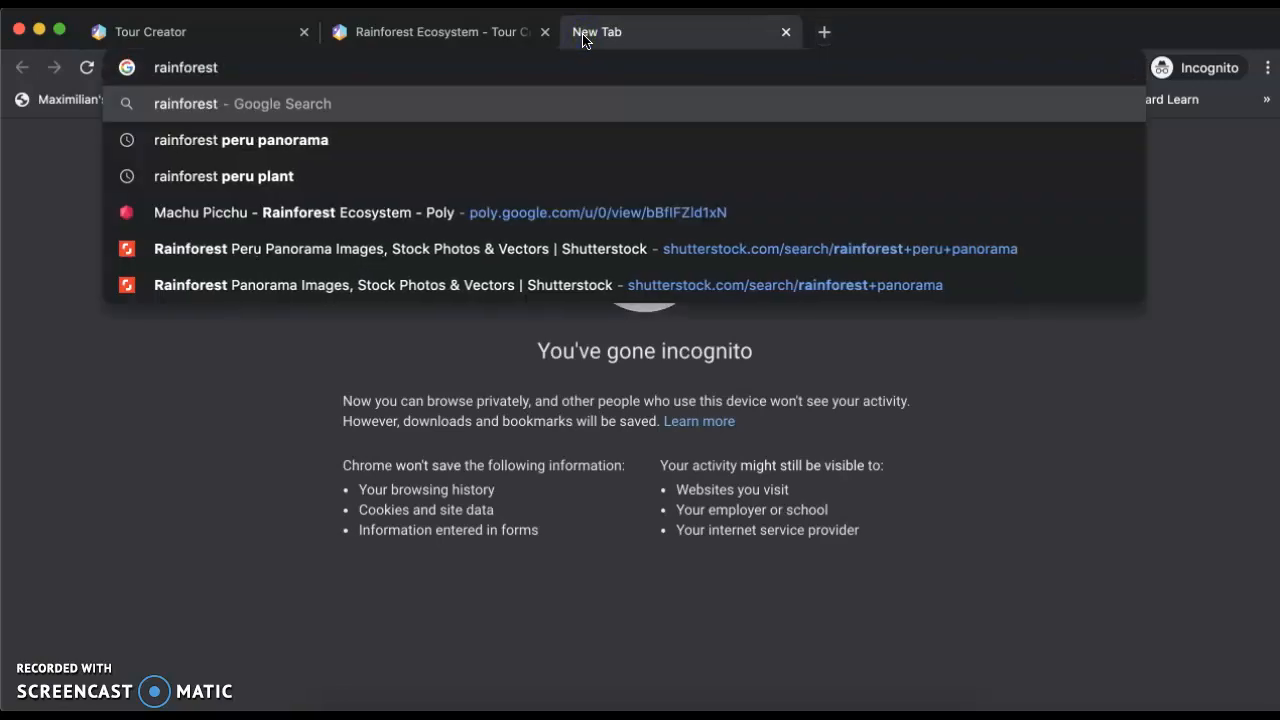
pyautogui.write('306')
pyautogui.press('BackSpace')
pyautogui.press('BackSpace')
pyautogui.write('60 g')
pyautogui.press('BackSpace')
pyautogui.write('dgre')
pyautogui.press('BackSpace')
pyautogui.press('BackSpace')
pyautogui.press('BackSpace')
pyautogui.write('egree image')
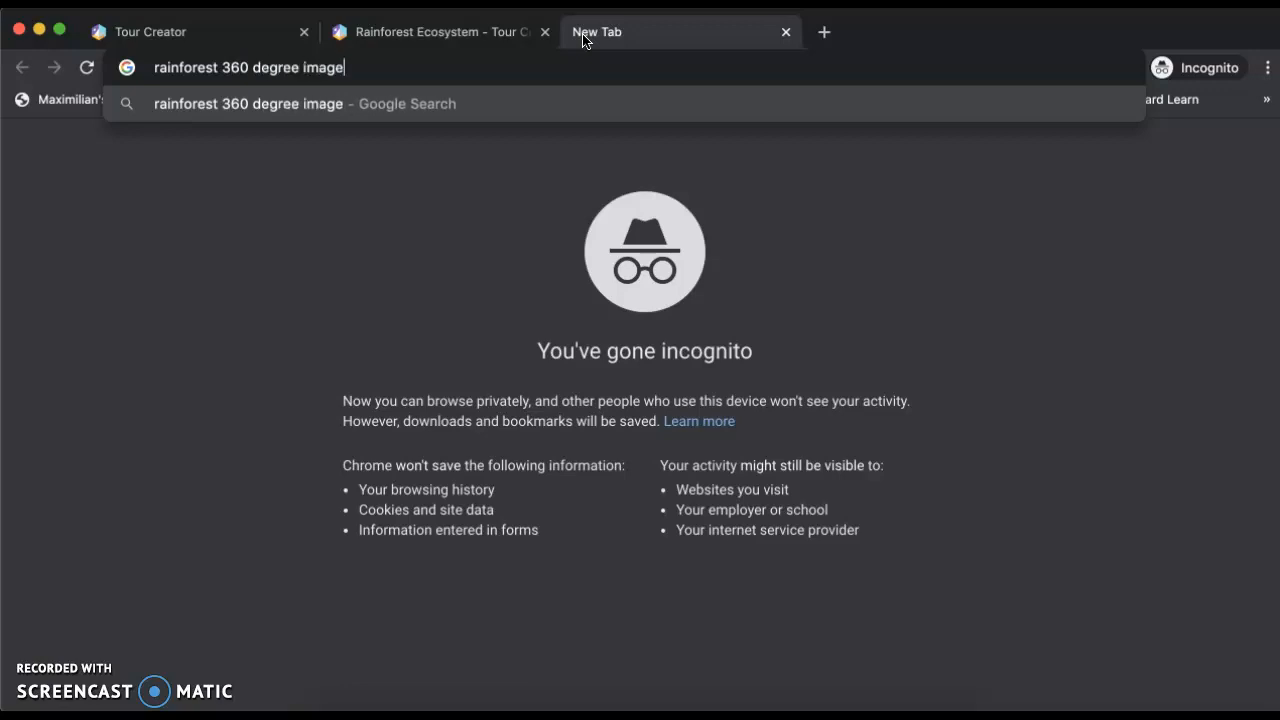
pyautogui.press('Return')
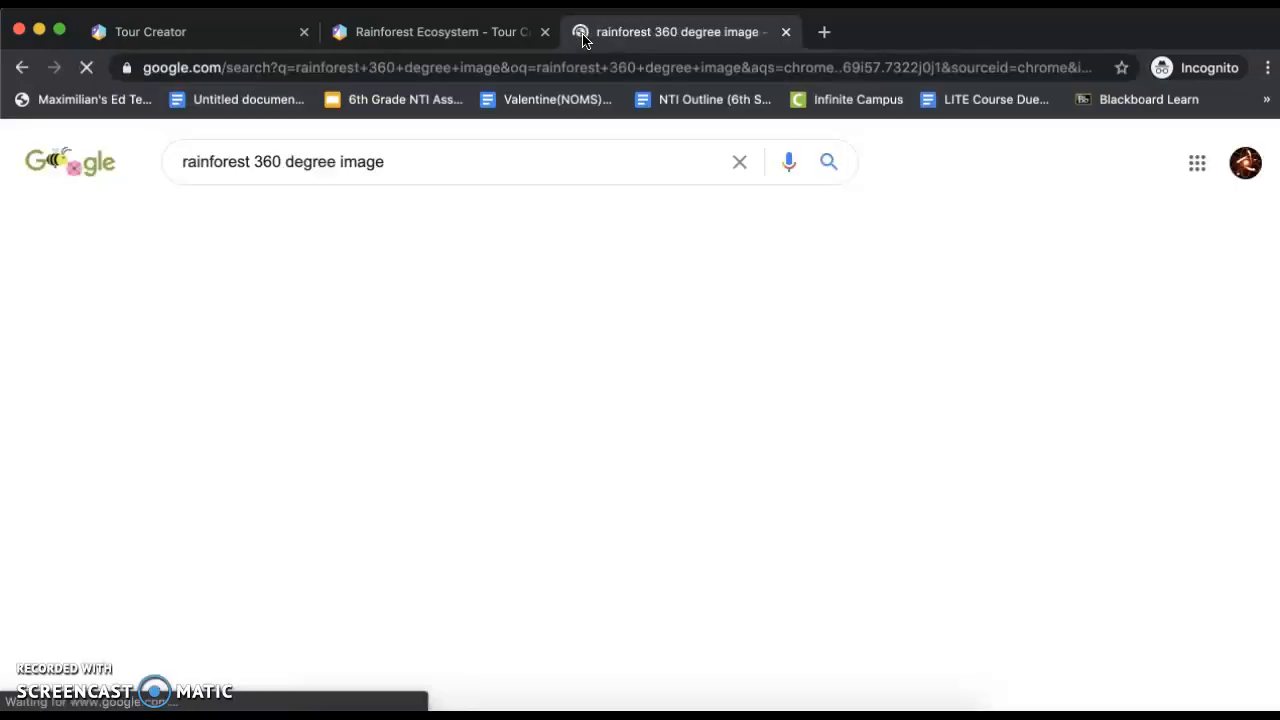
pyautogui.click(287, 239)
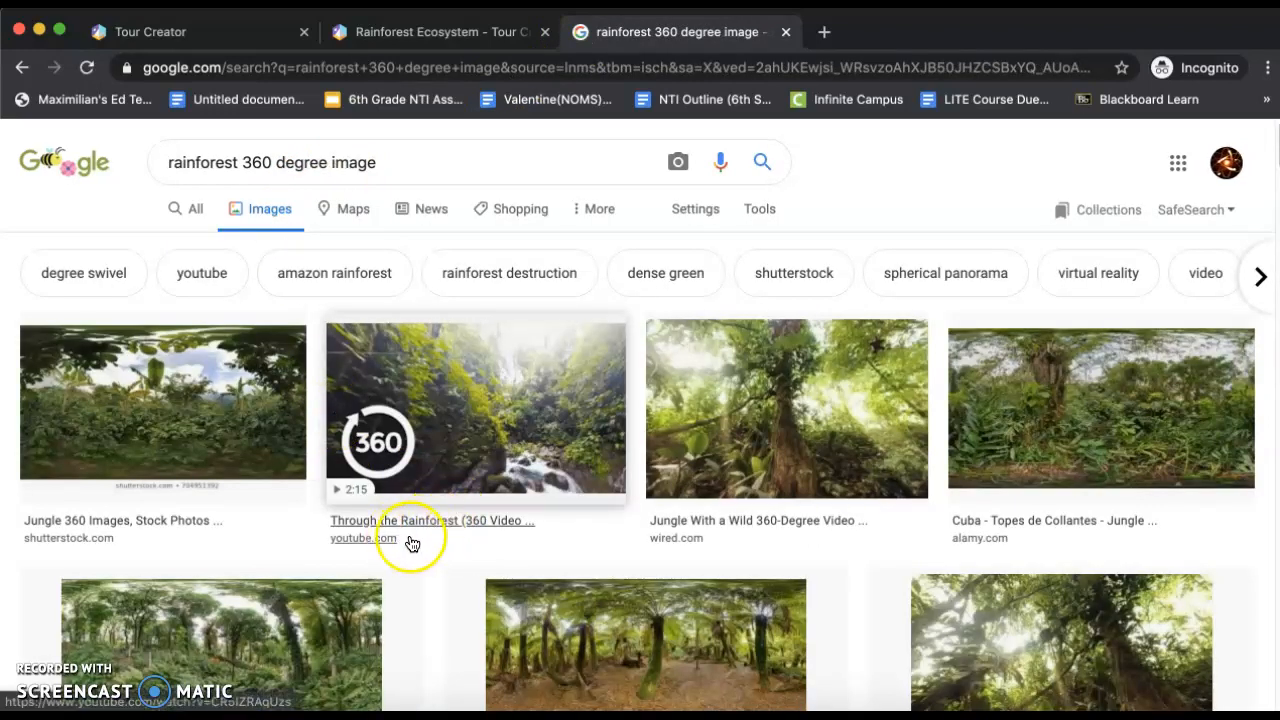
# Save the Amazon rainforest 360 panorama from 360Cities to the Desktop as "Rainforest 2", replacing the existing file
pyautogui.scroll(-5, 453, 543)
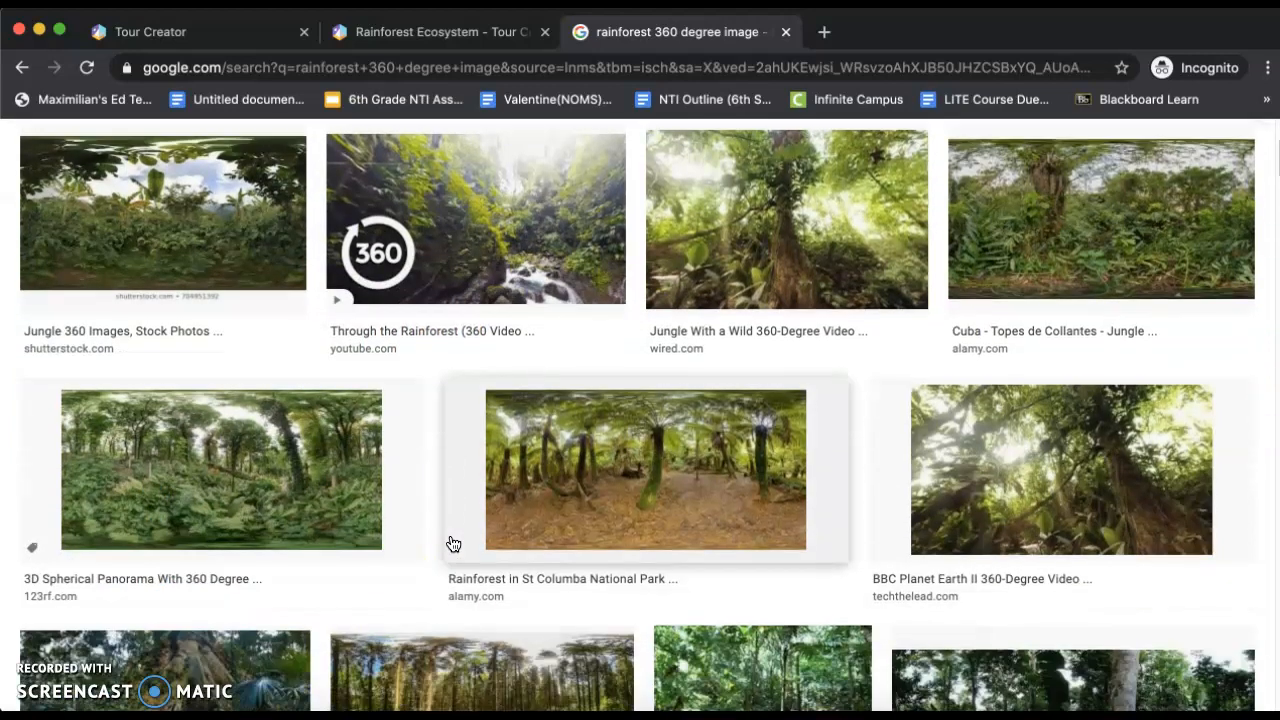
pyautogui.scroll(-1, 453, 543)
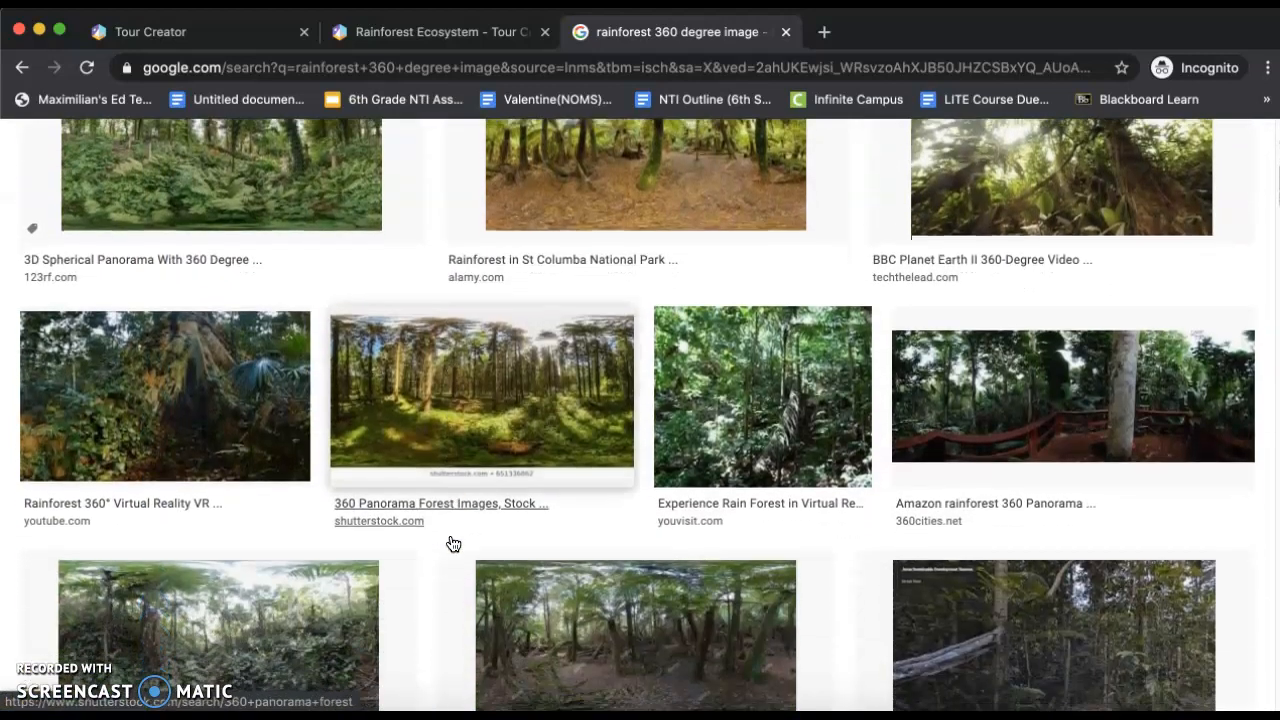
pyautogui.click(987, 396)
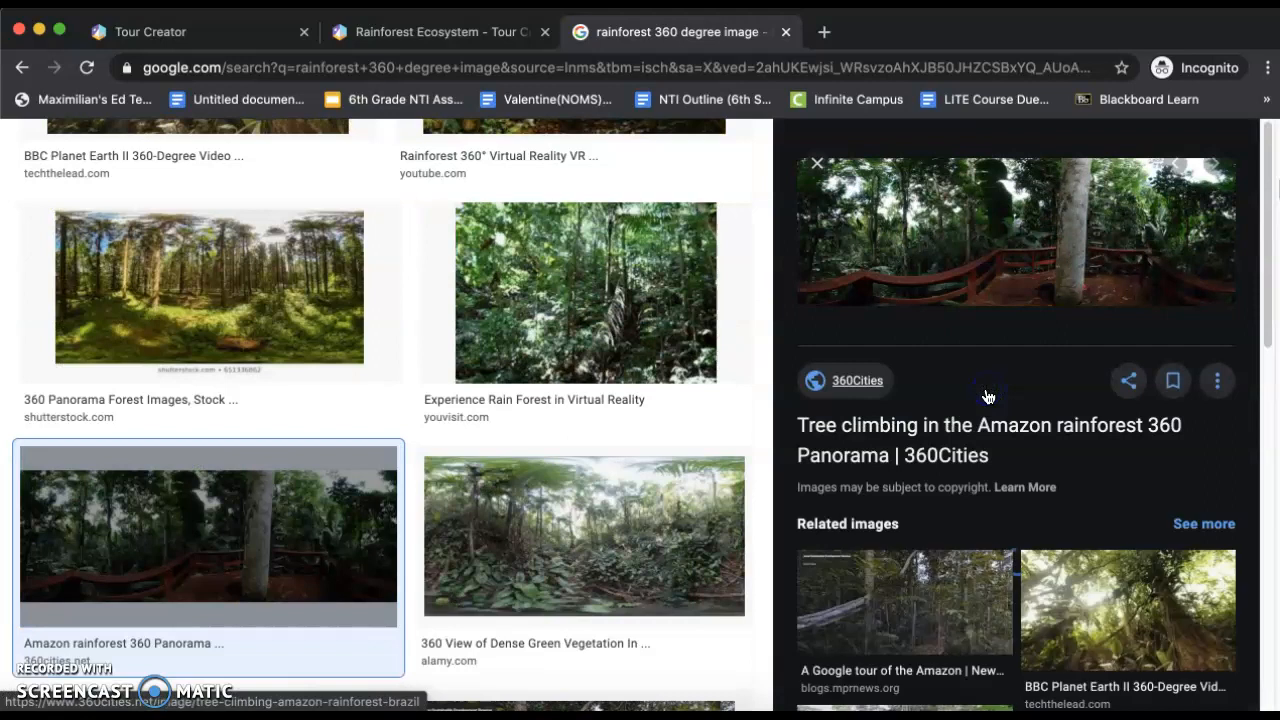
pyautogui.rightClick(1010, 255)
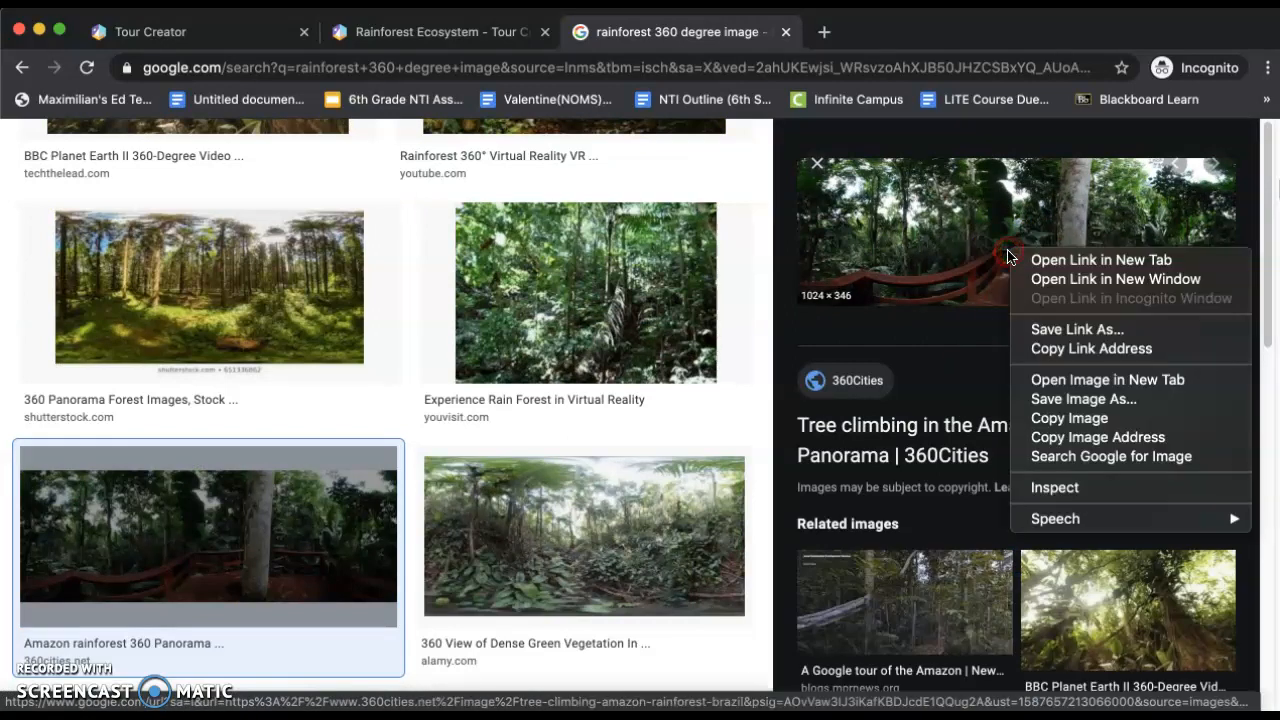
pyautogui.click(1078, 400)
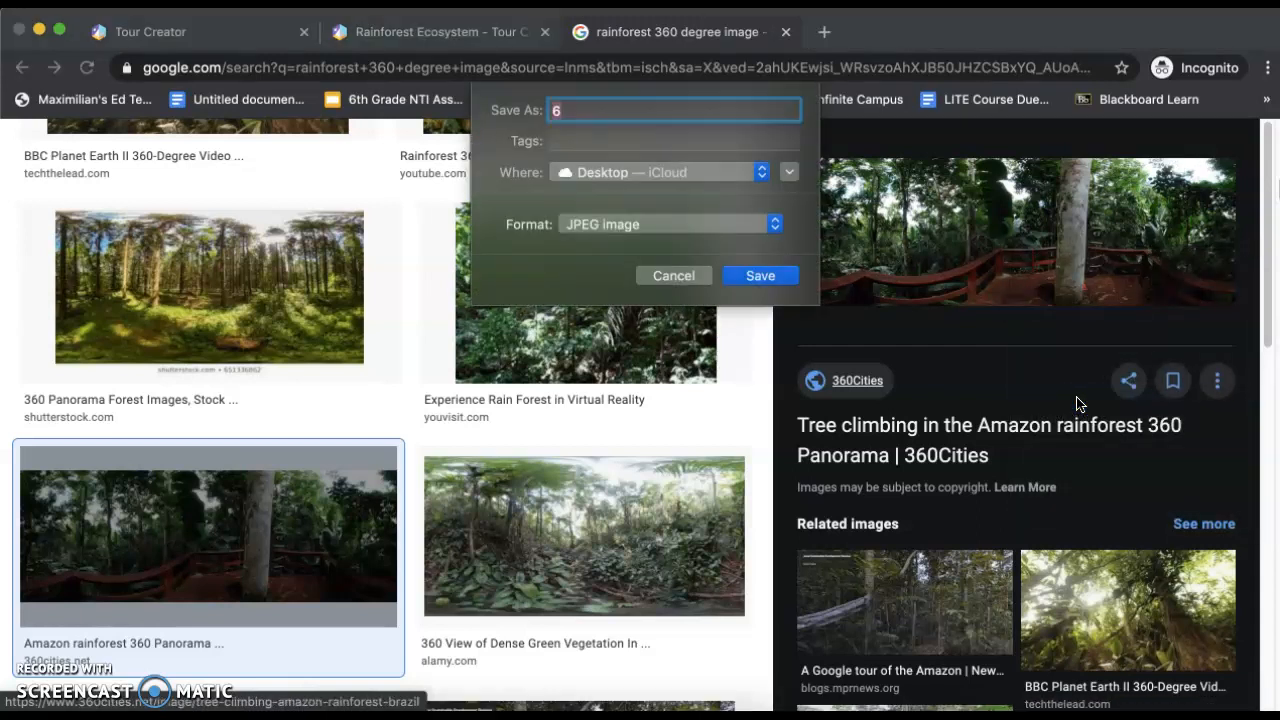
pyautogui.write('Rainforest 2')
pyautogui.click(754, 276)
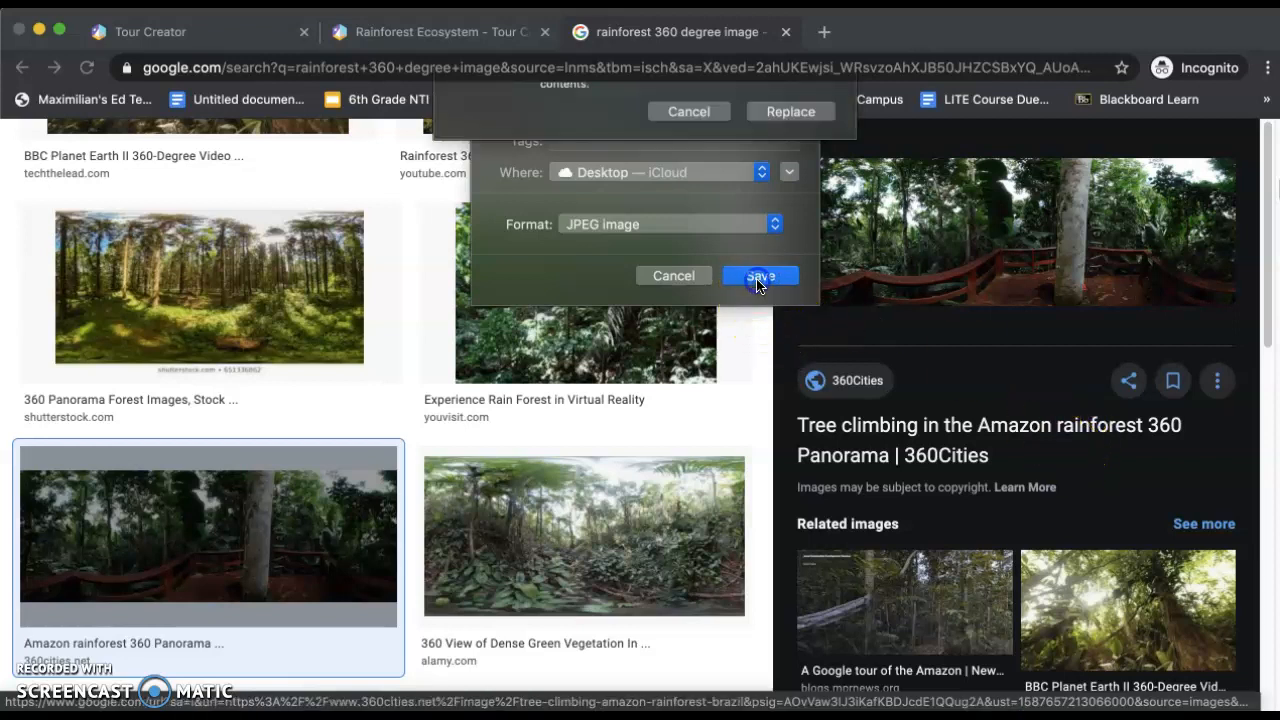
pyautogui.click(790, 204)
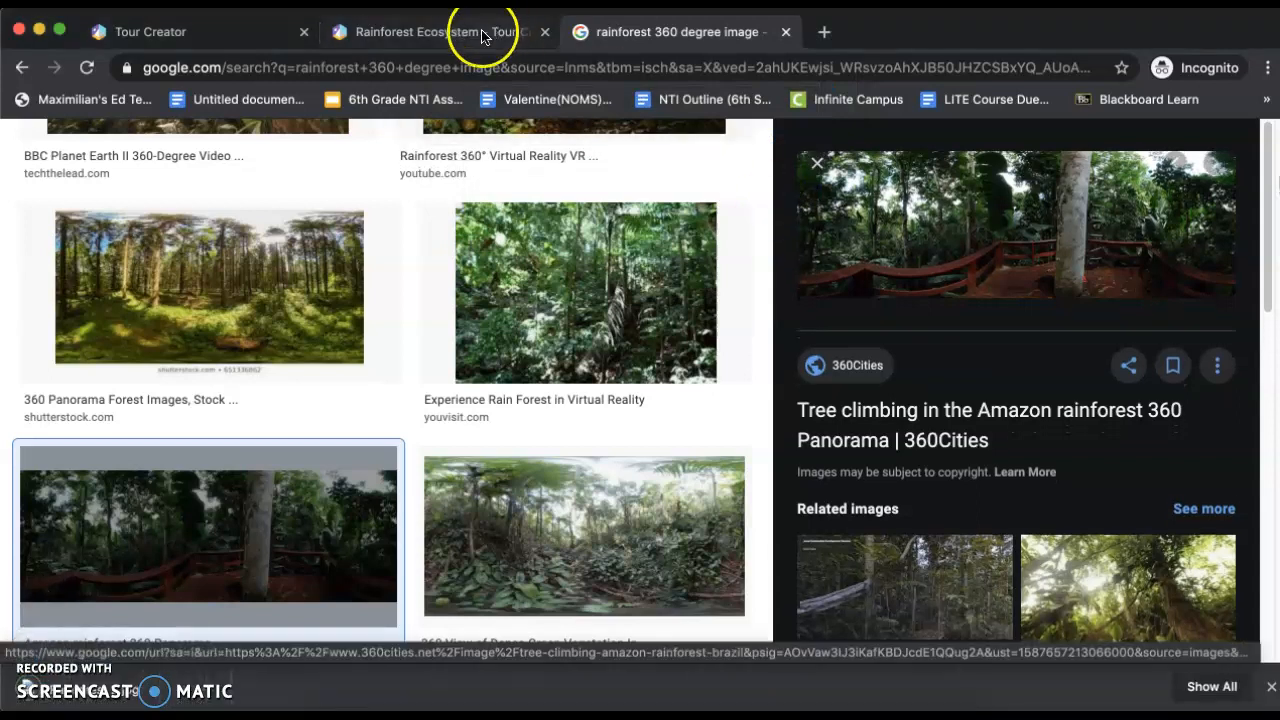
# Return to the tour, upload Rainforest 2.jpg from the Desktop as the scene image and add the scene
pyautogui.click(436, 40)
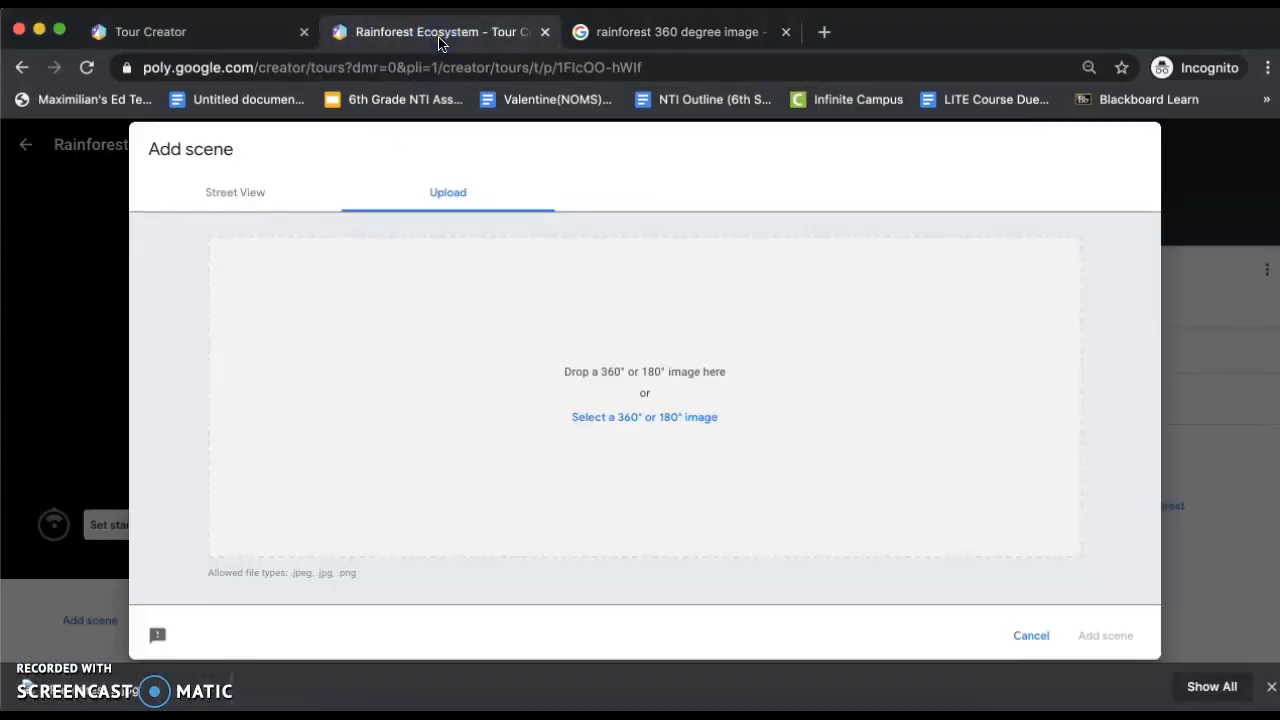
pyautogui.click(603, 418)
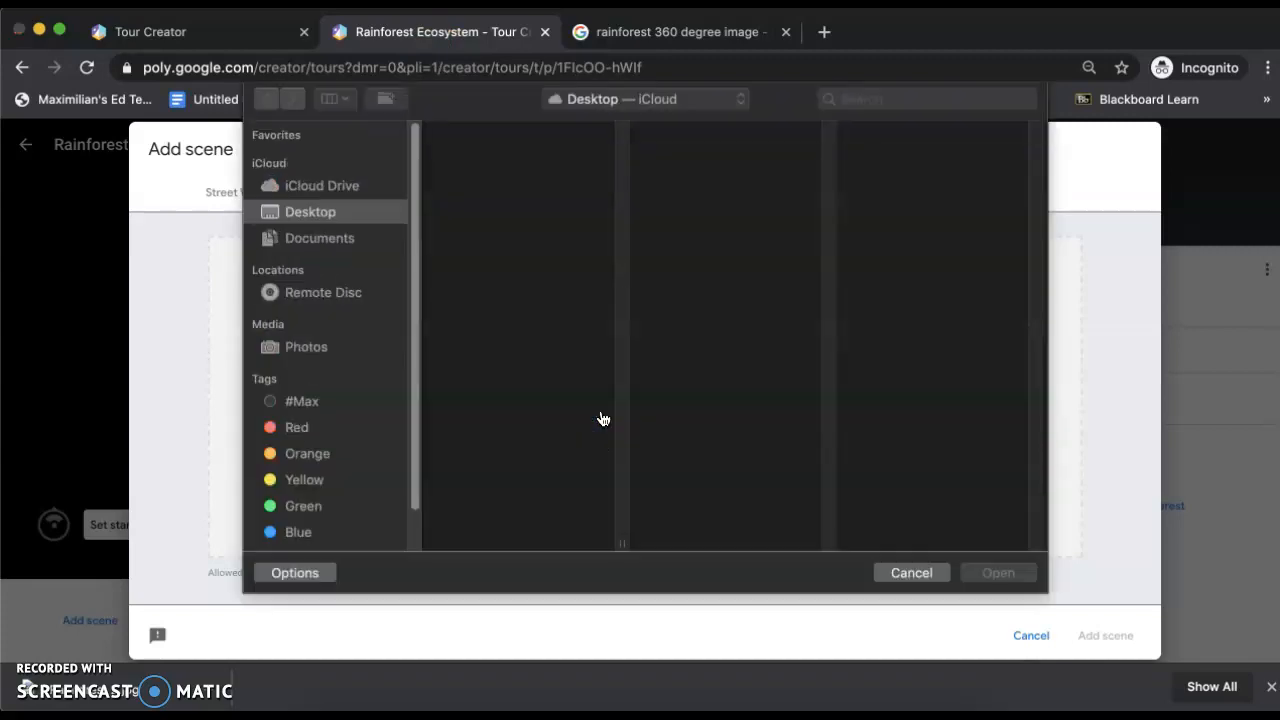
pyautogui.click(520, 243)
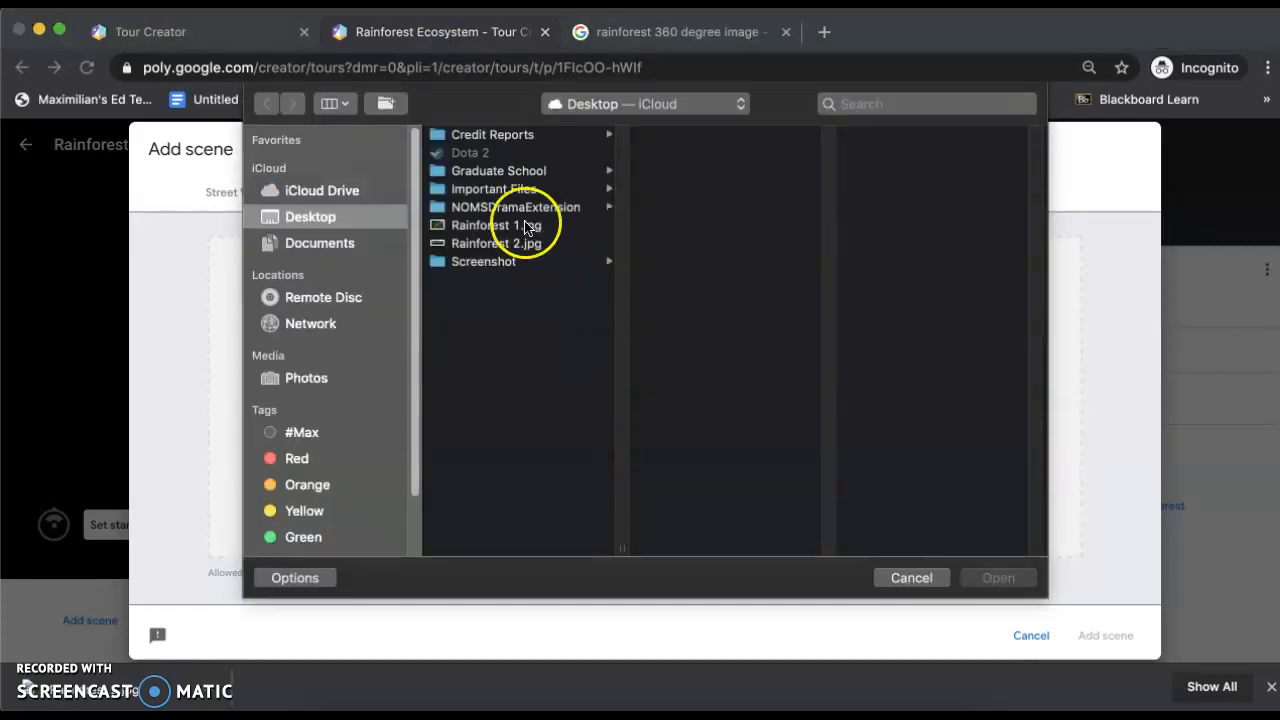
pyautogui.click(1007, 579)
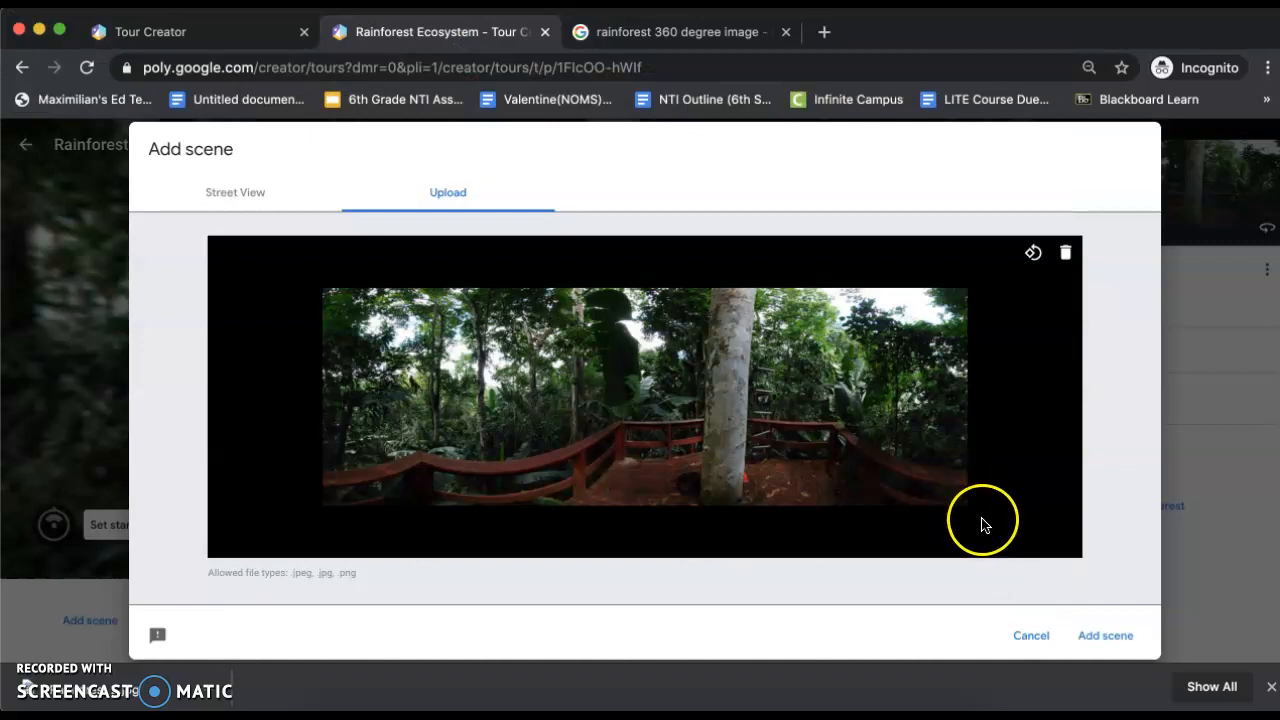
pyautogui.click(1091, 636)
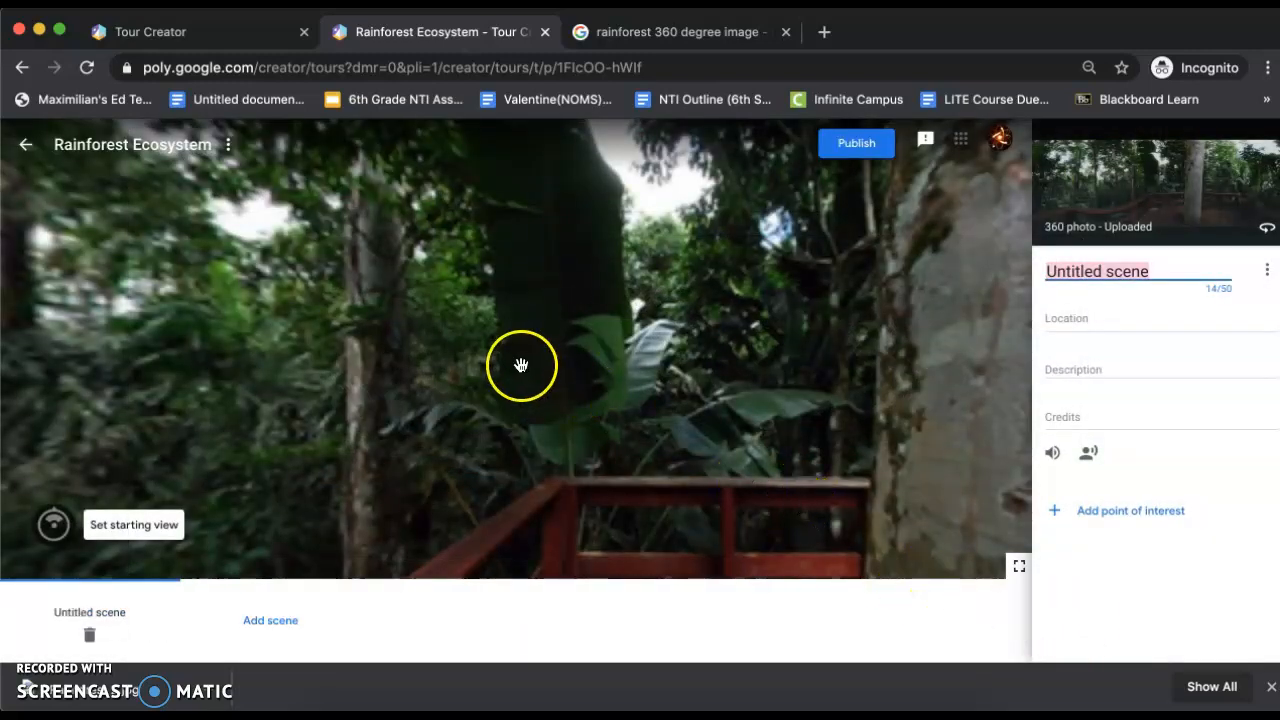
# Name the new scene "Information on Rainforests"
pyautogui.moveTo(511, 365); pyautogui.dragTo(930, 273)
pyautogui.click(44, 659)
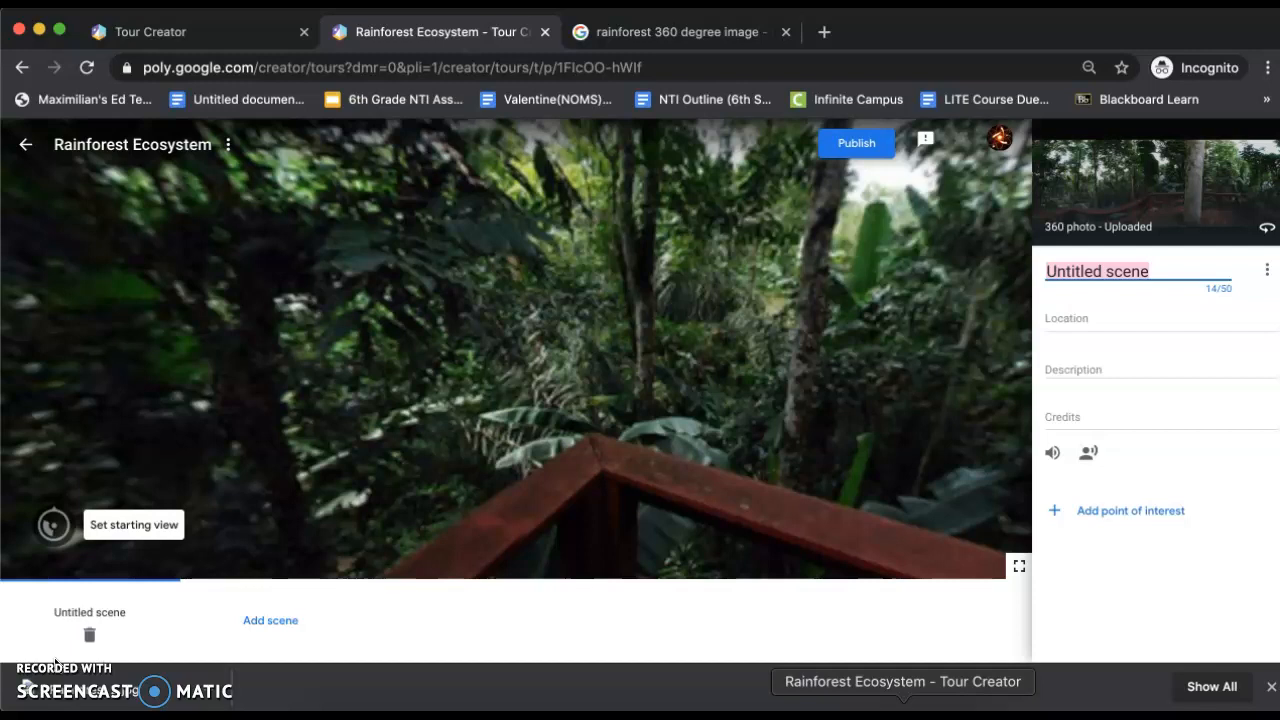
pyautogui.write('Information')
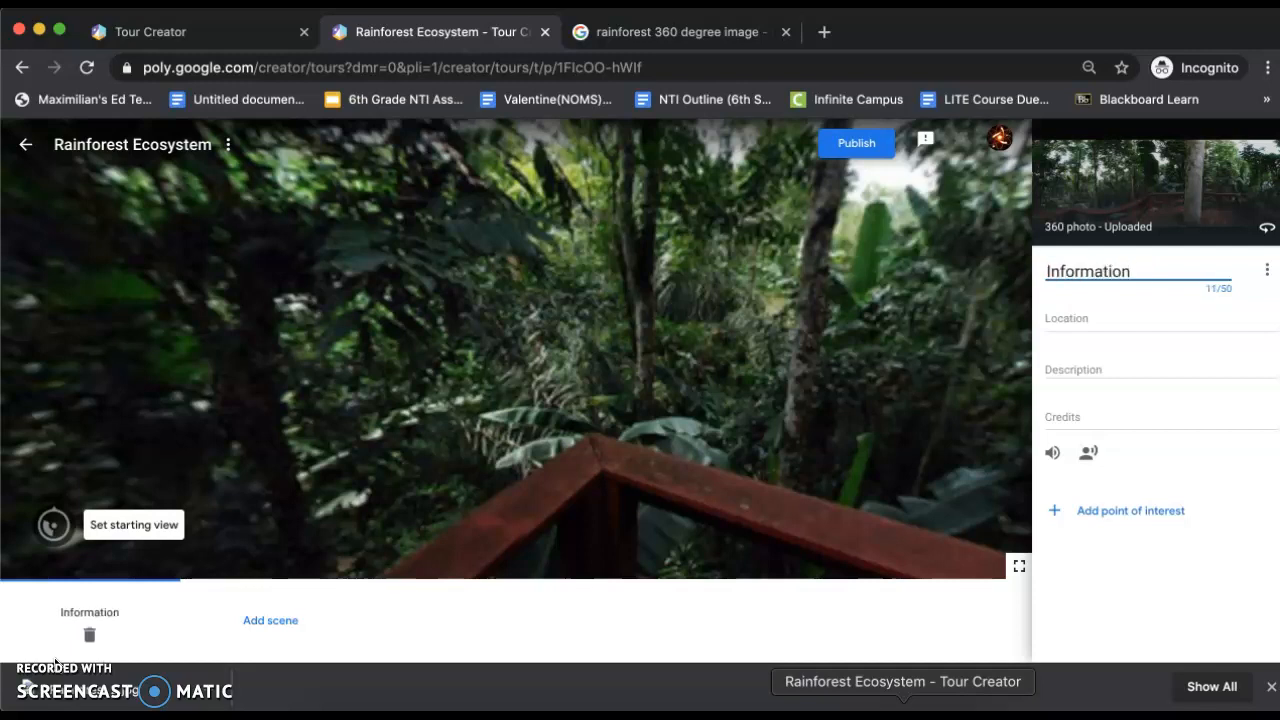
pyautogui.write(' on Rainfores')
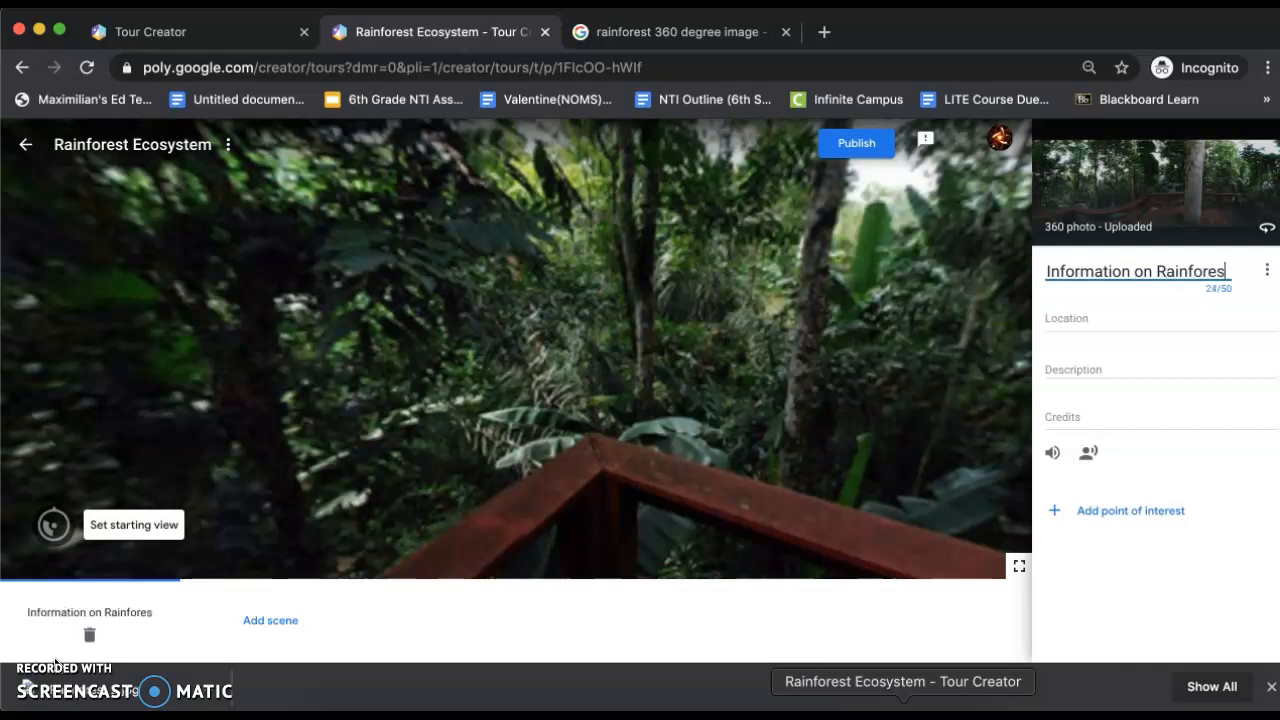
pyautogui.write('ts')
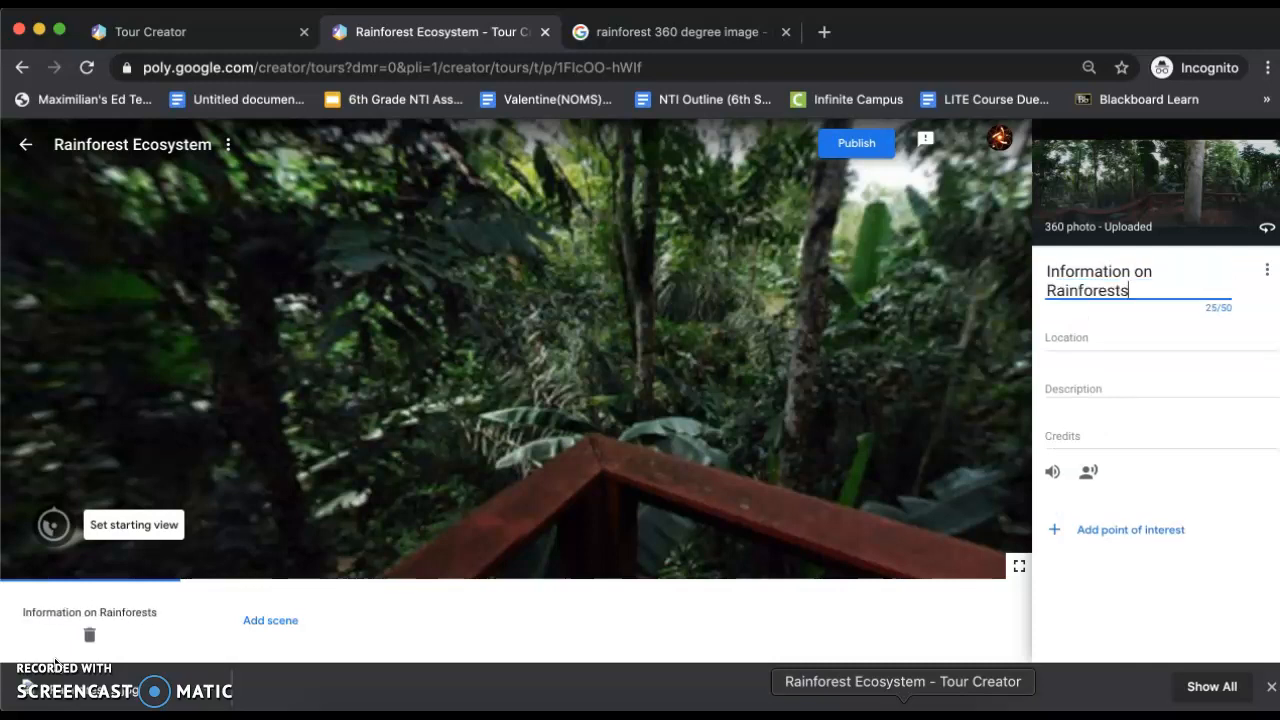
pyautogui.click(1076, 338)
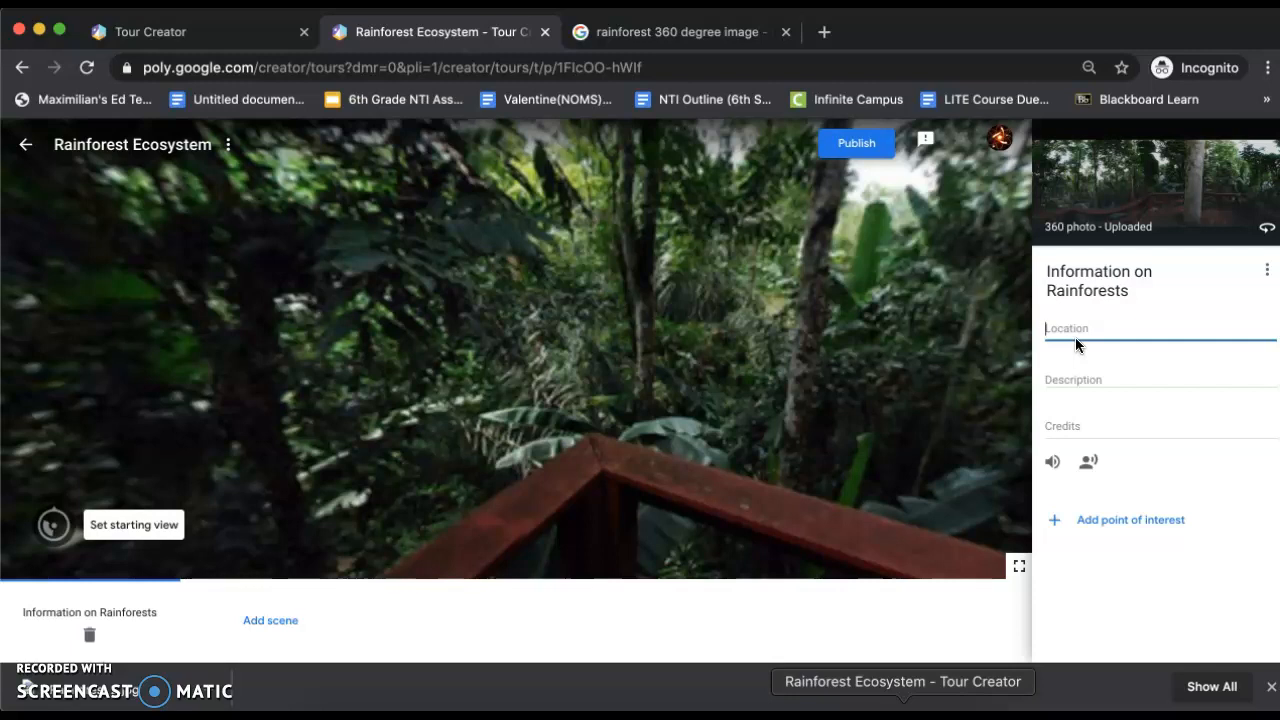
pyautogui.click(1072, 376)
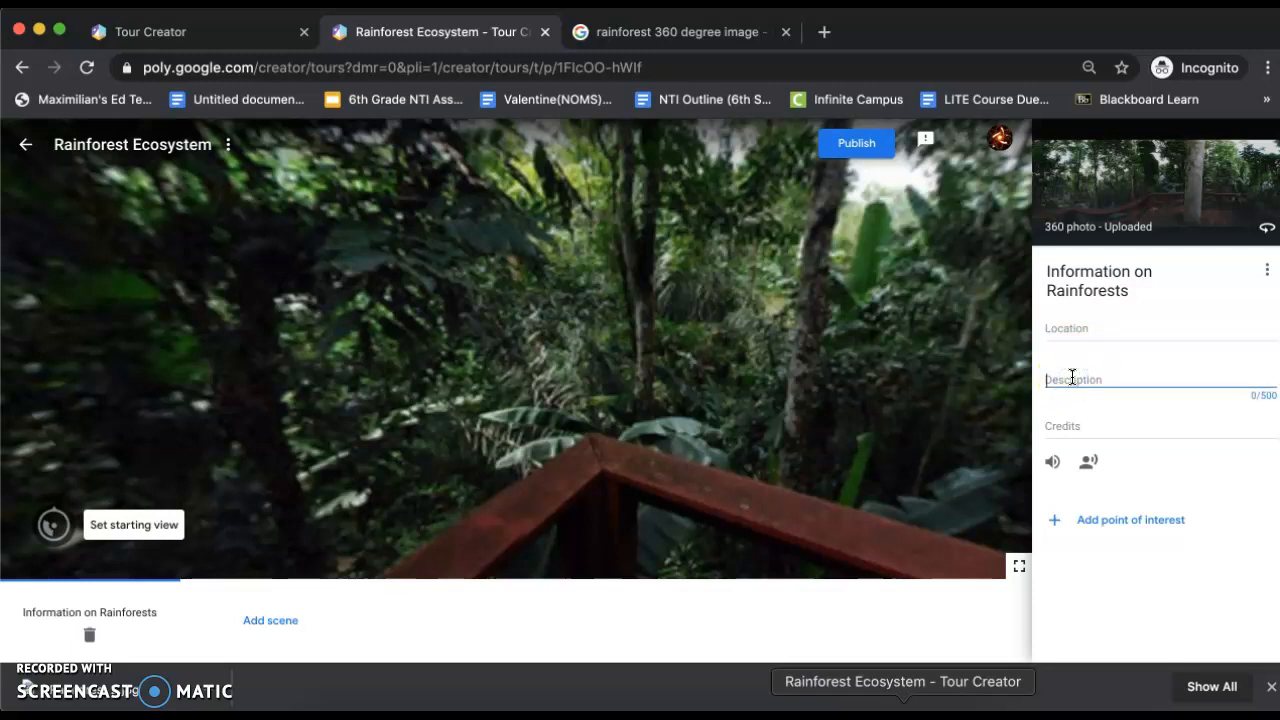
pyautogui.click(900, 466)
pyautogui.click(748, 436)
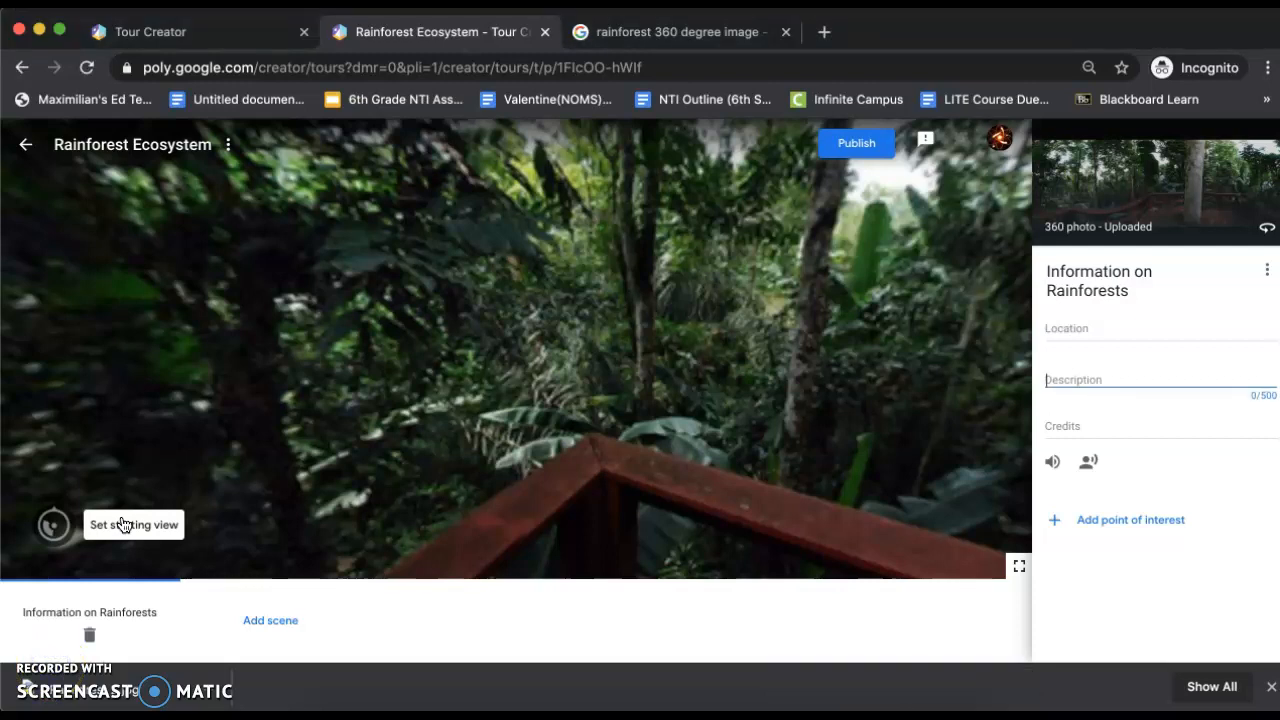
# Enter "N/A" as both the location and the description of the Information on Rainforests scene
pyautogui.click(1076, 328)
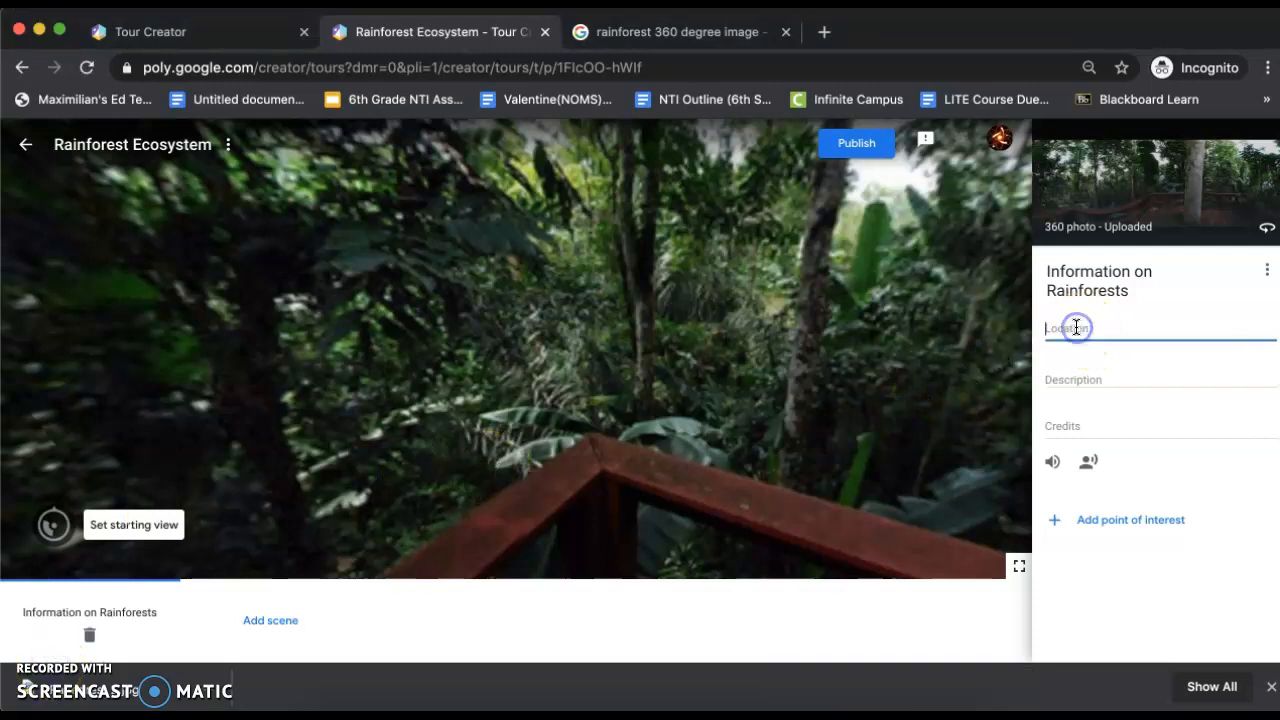
pyautogui.write('N')
pyautogui.press('BackSpace')
pyautogui.write('N/A')
pyautogui.click(1077, 378)
pyautogui.write('N')
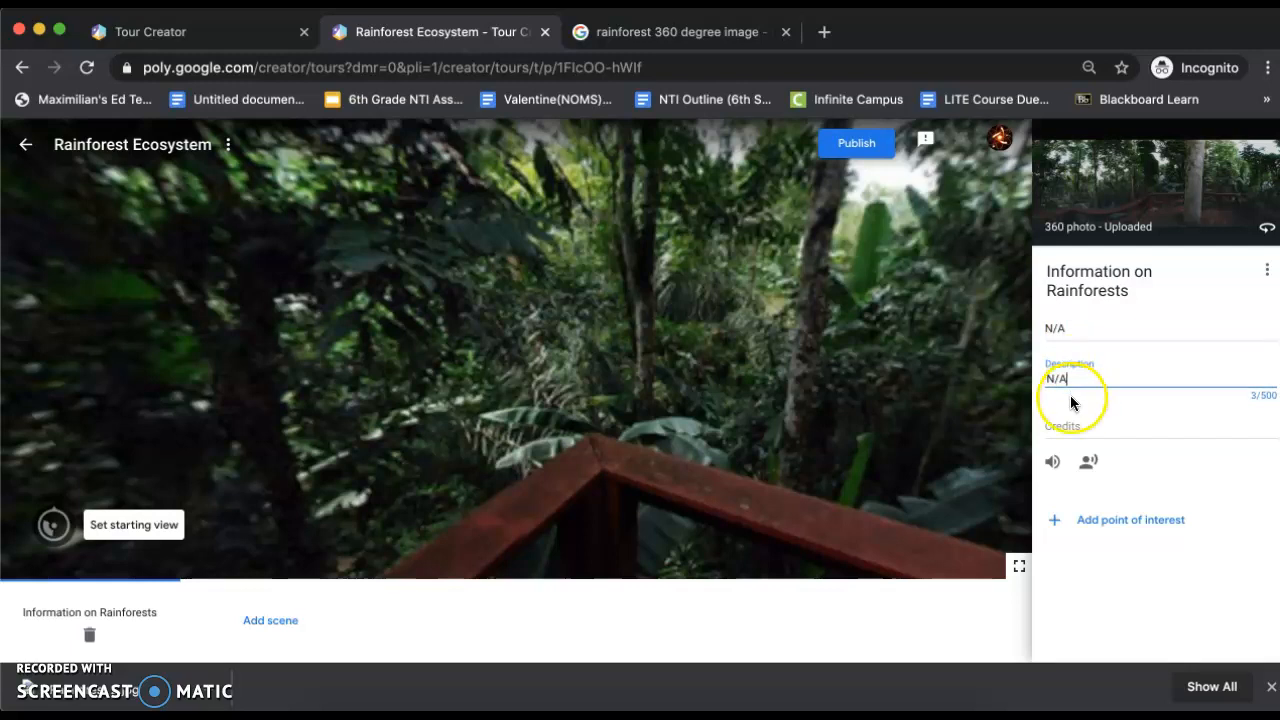
# Add a point of interest to the scene and place its marker at the red railing's corner near the large pale tree trunk
pyautogui.click(1088, 524)
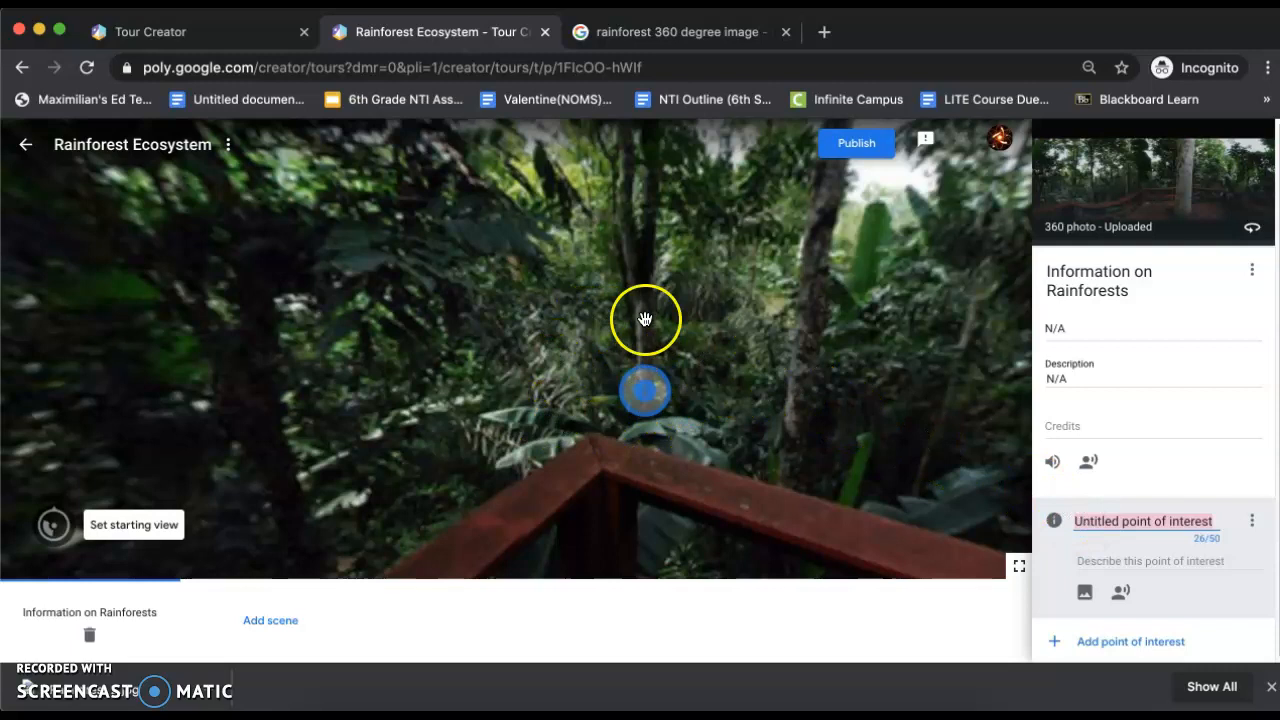
pyautogui.moveTo(645, 388); pyautogui.dragTo(824, 265)
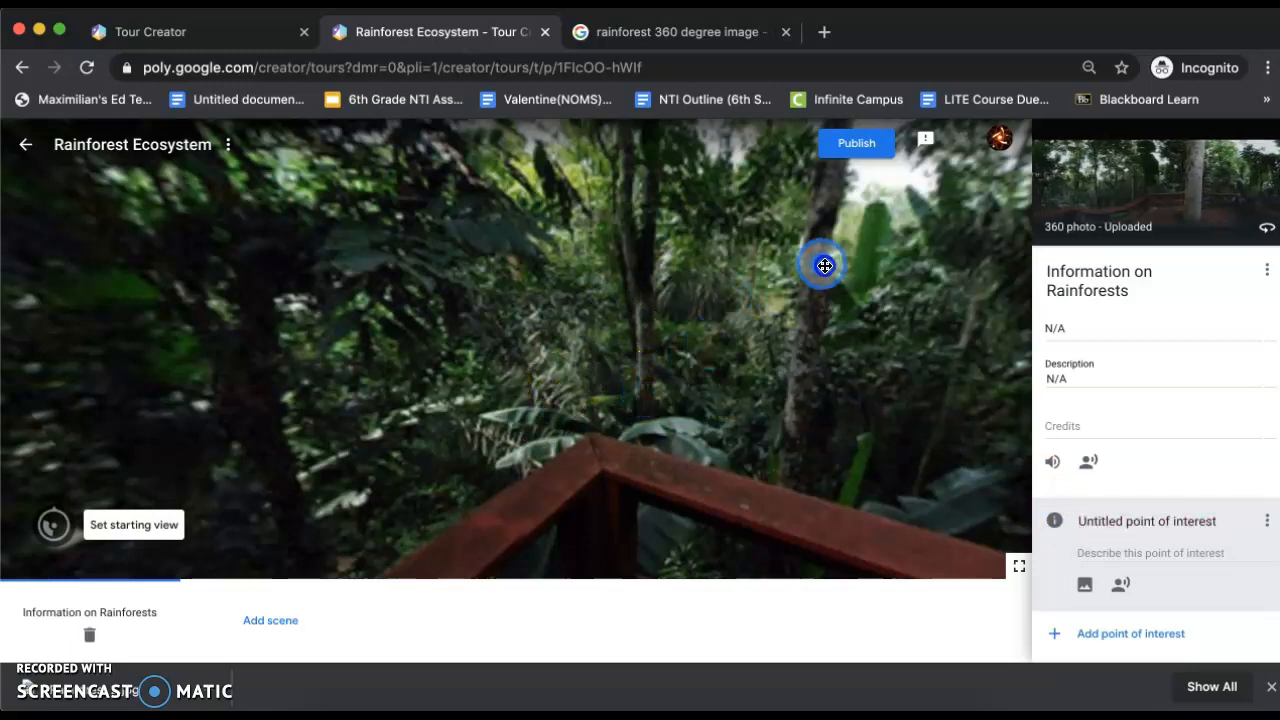
pyautogui.moveTo(883, 363)
pyautogui.mouseDown()
pyautogui.moveTo(763, 337)
pyautogui.moveTo(737, 354)
pyautogui.moveTo(786, 360)
pyautogui.mouseUp()
pyautogui.moveTo(362, 281); pyautogui.dragTo(346, 279)
pyautogui.moveTo(256, 262)
pyautogui.mouseDown()
pyautogui.moveTo(660, 270)
pyautogui.moveTo(783, 290)
pyautogui.moveTo(822, 314)
pyautogui.mouseUp()
pyautogui.moveTo(901, 353)
pyautogui.mouseDown()
pyautogui.moveTo(880, 354)
pyautogui.moveTo(844, 395)
pyautogui.moveTo(820, 380)
pyautogui.mouseUp()
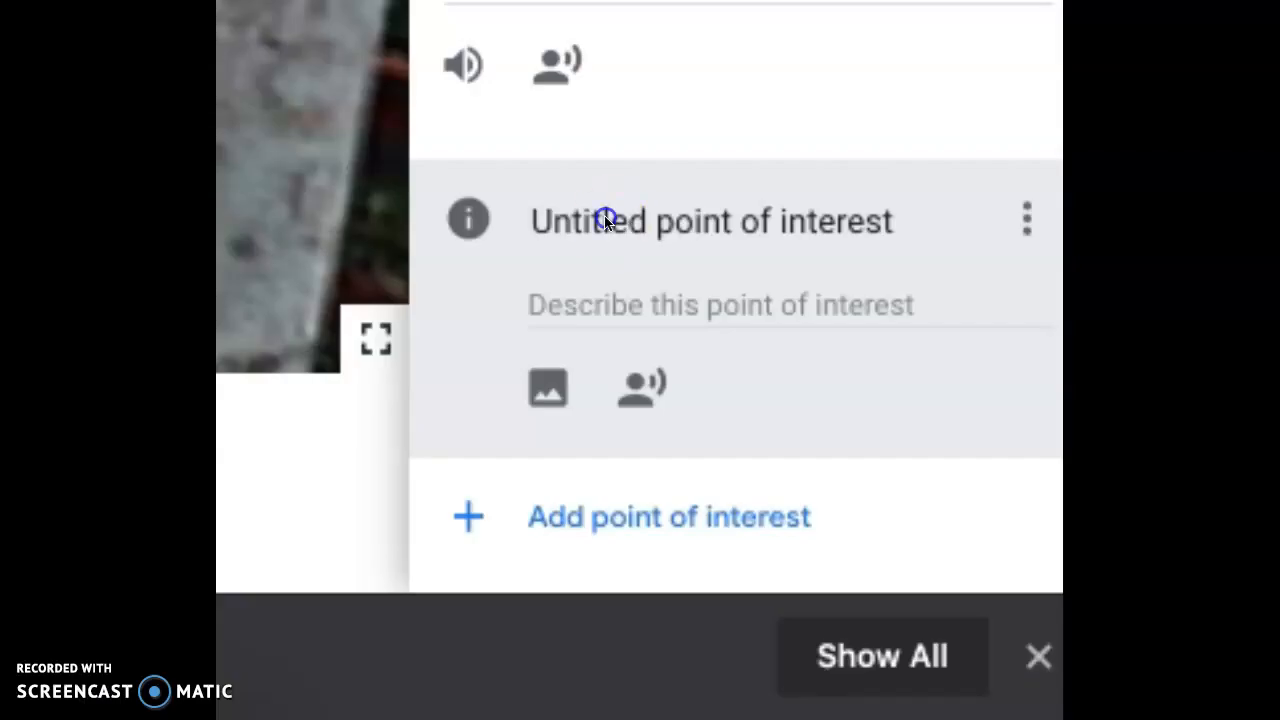
pyautogui.click(700, 214)
pyautogui.doubleClick(703, 214)
pyautogui.tripleClick(703, 214)
pyautogui.press('BackSpace')
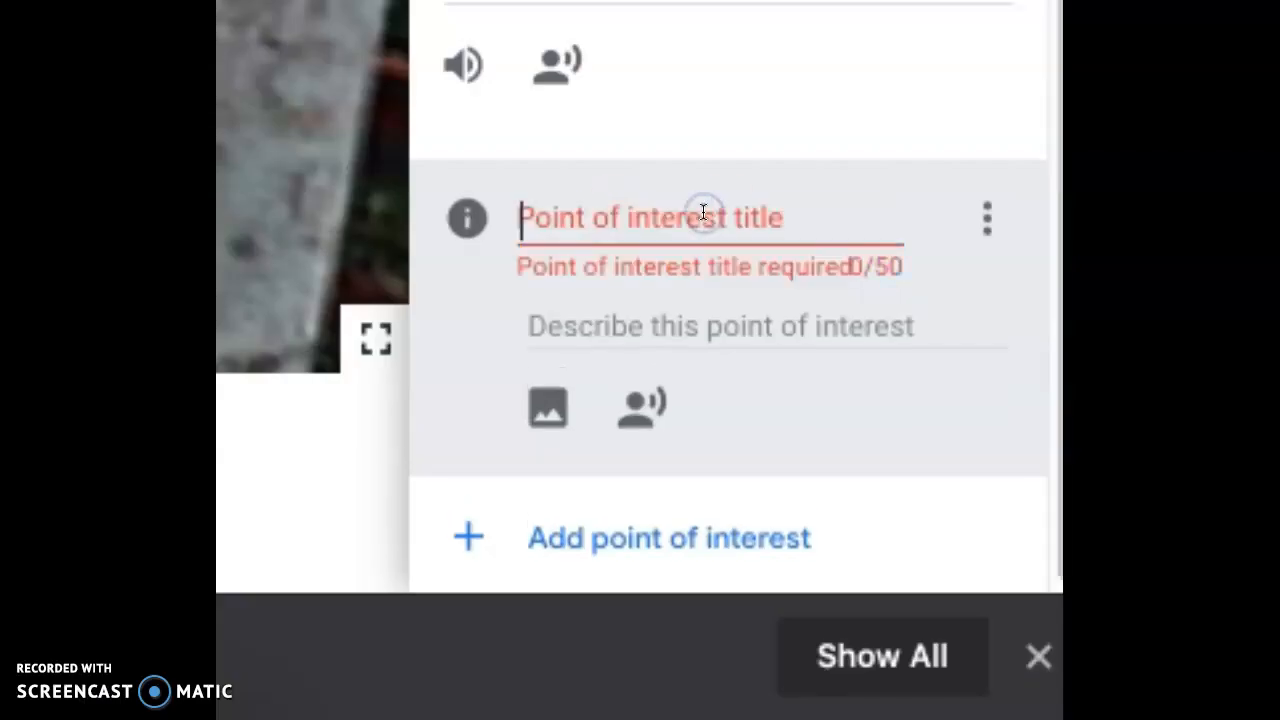
pyautogui.hotkey('ctrl', 'z')
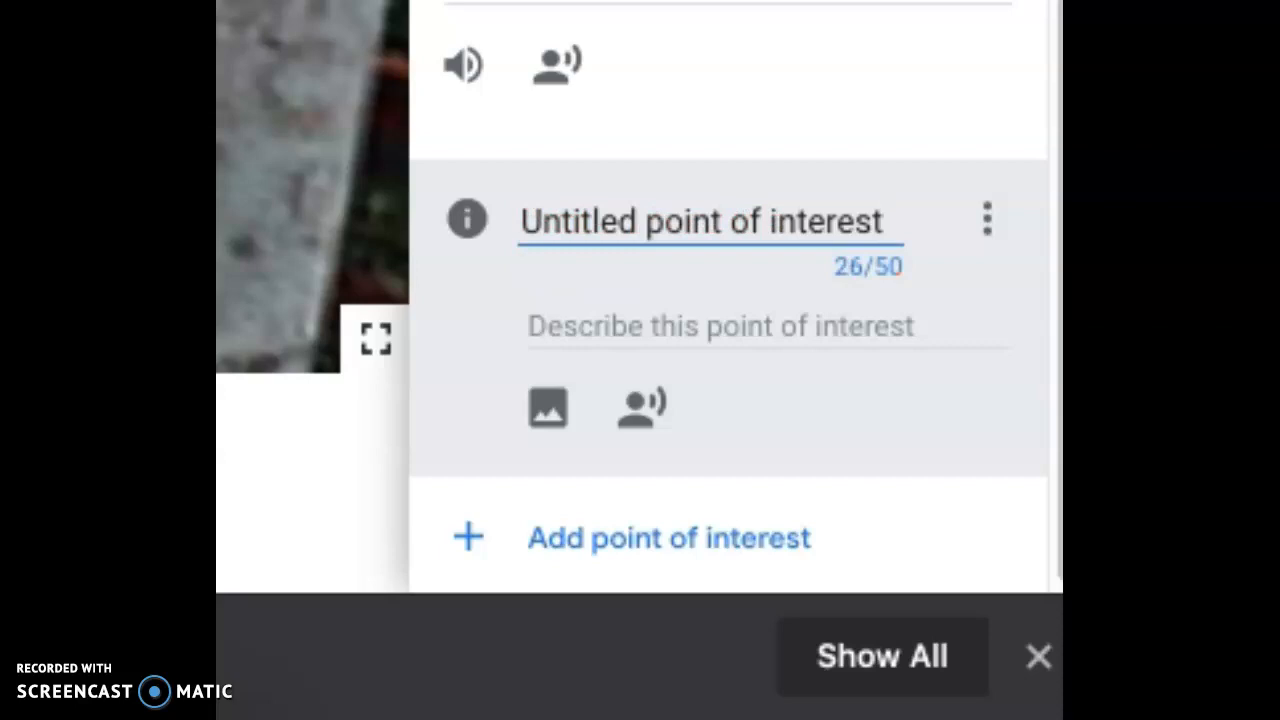
# Replace the untitled point of interest's title with "Rainfall"
pyautogui.tripleClick(840, 218)
pyautogui.press('BackSpace')
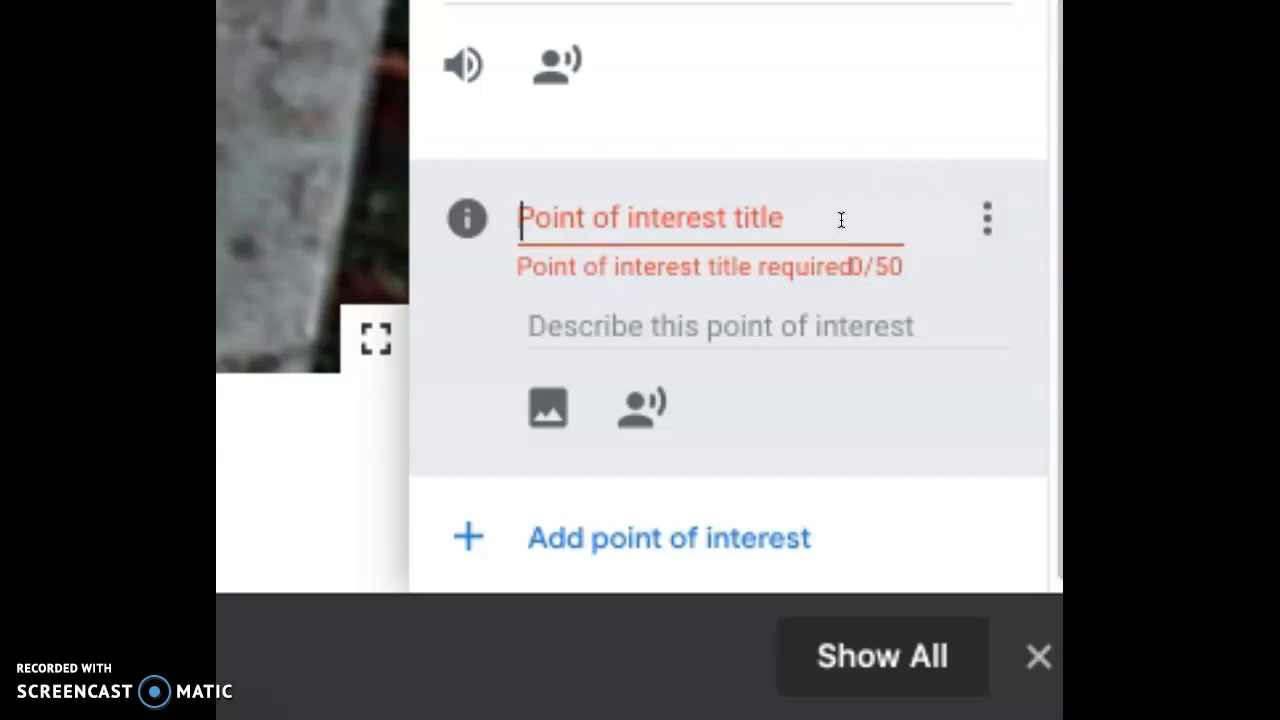
pyautogui.write('Rainfall')
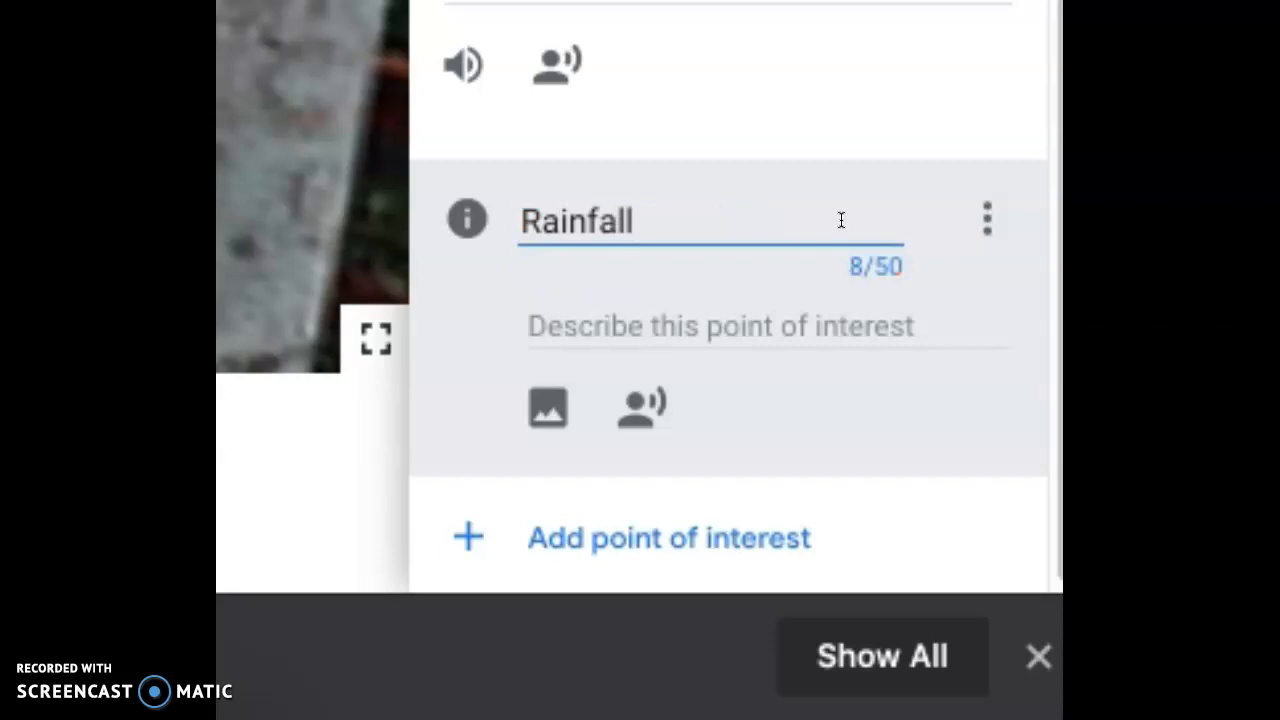
pyautogui.click(835, 262)
# Describe the Rainfall point of interest as "How does this affect the environment?"
pyautogui.click(846, 327)
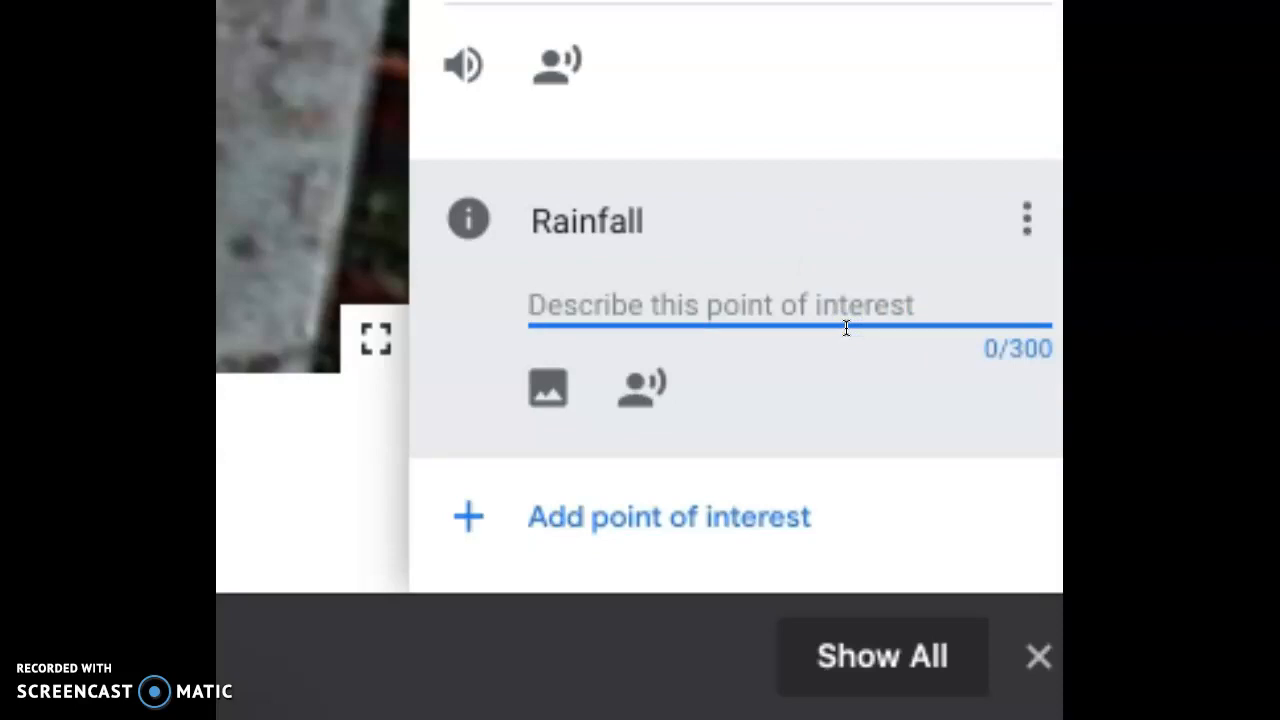
pyautogui.write('How does ')
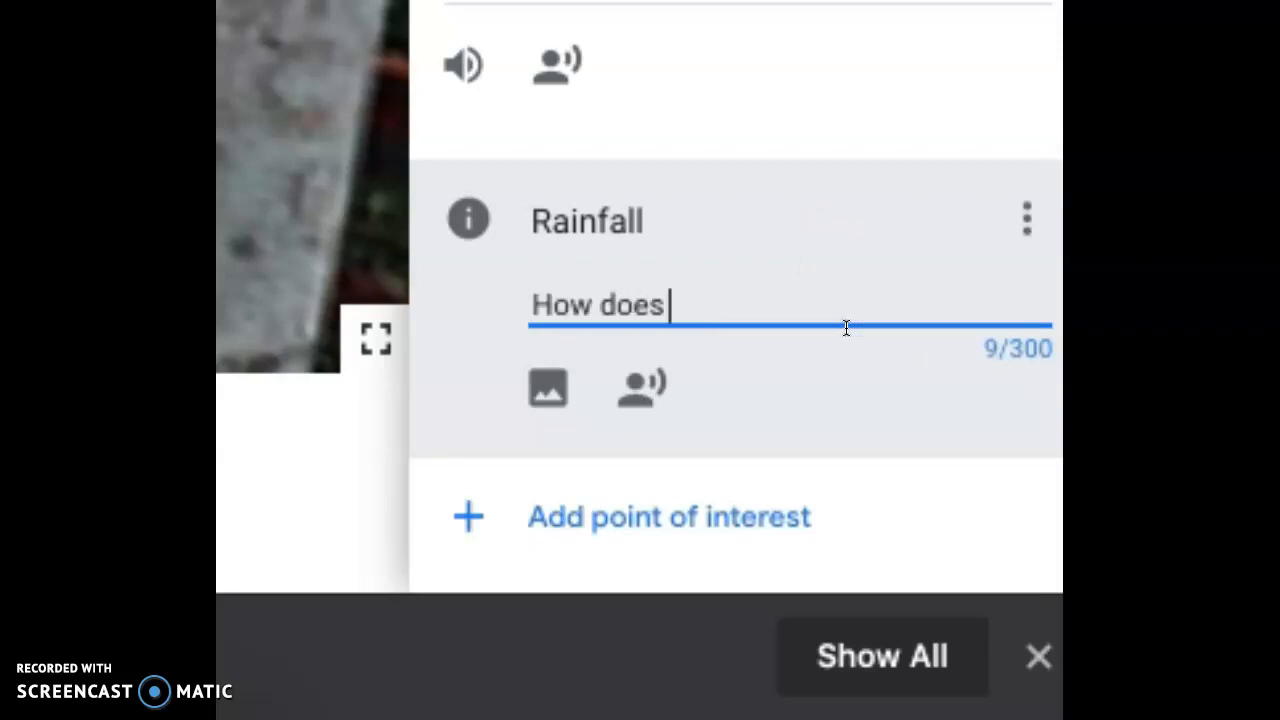
pyautogui.write('this affect')
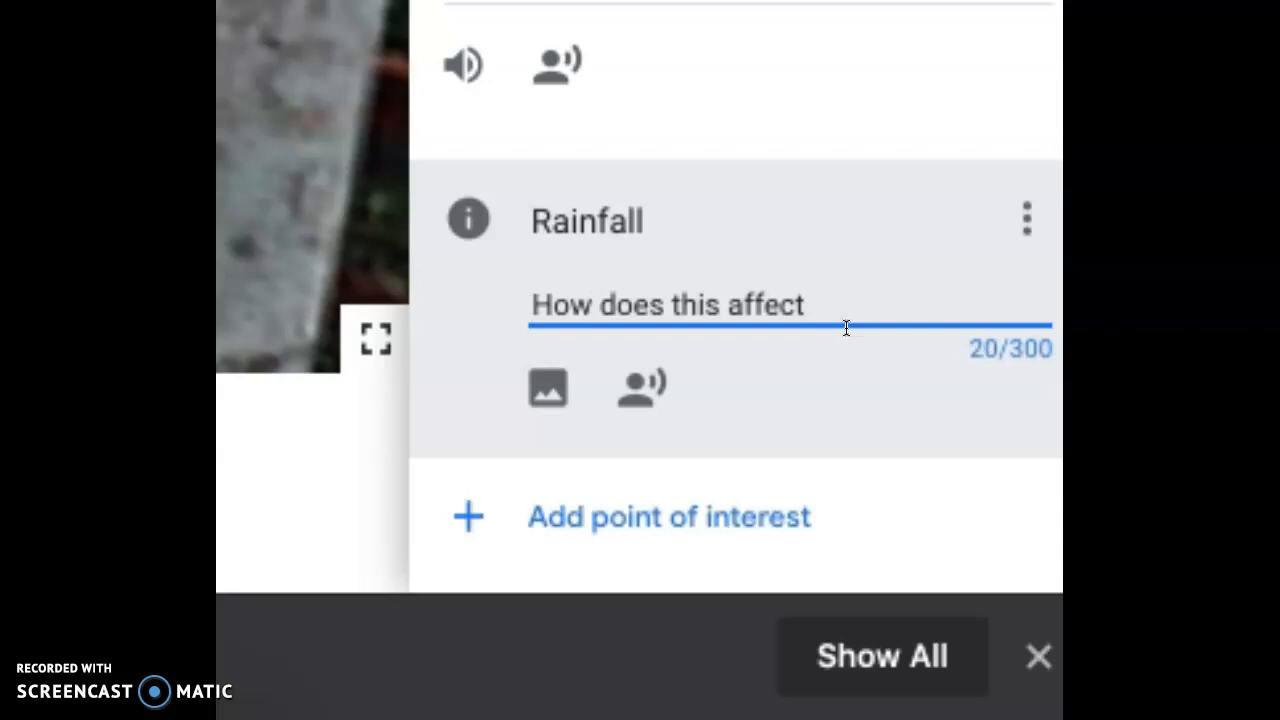
pyautogui.write(' the environemn')
pyautogui.press('BackSpace')
pyautogui.press('BackSpace')
pyautogui.press('BackSpace')
pyautogui.press('BackSpace')
pyautogui.write('me')
pyautogui.press('BackSpace')
pyautogui.press('BackSpace')
pyautogui.write('nment?')
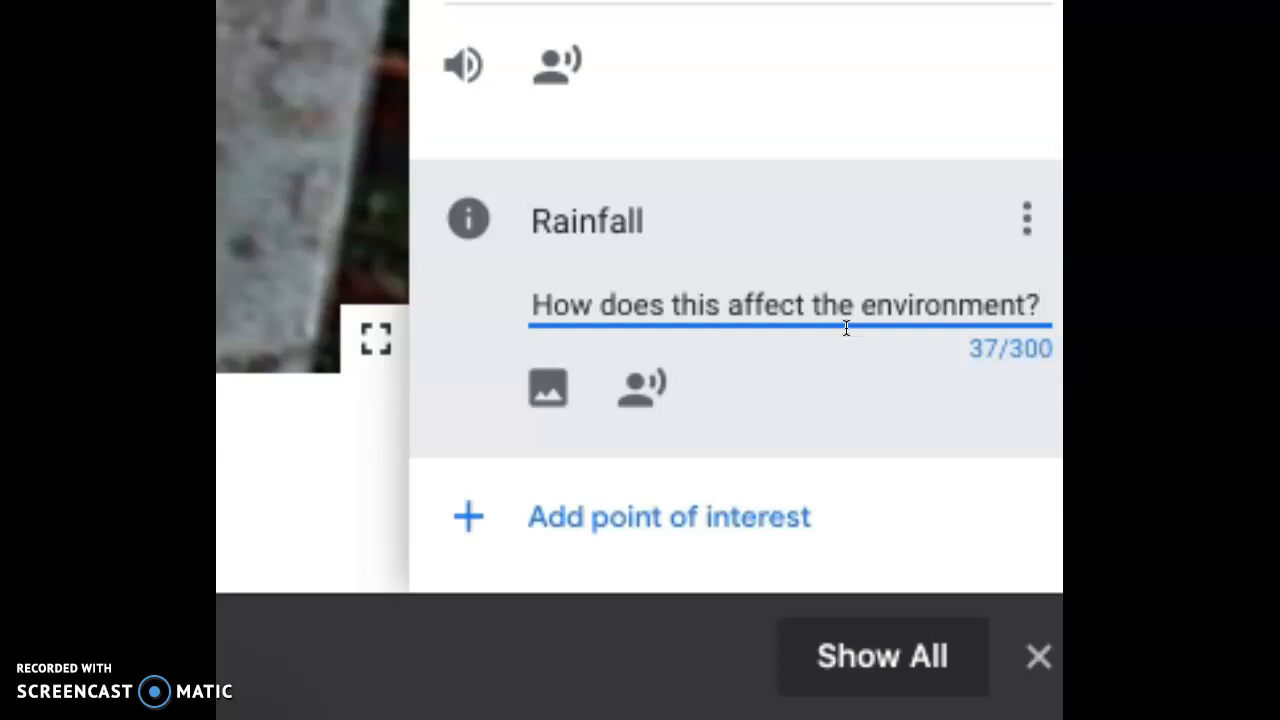
pyautogui.click(470, 216)
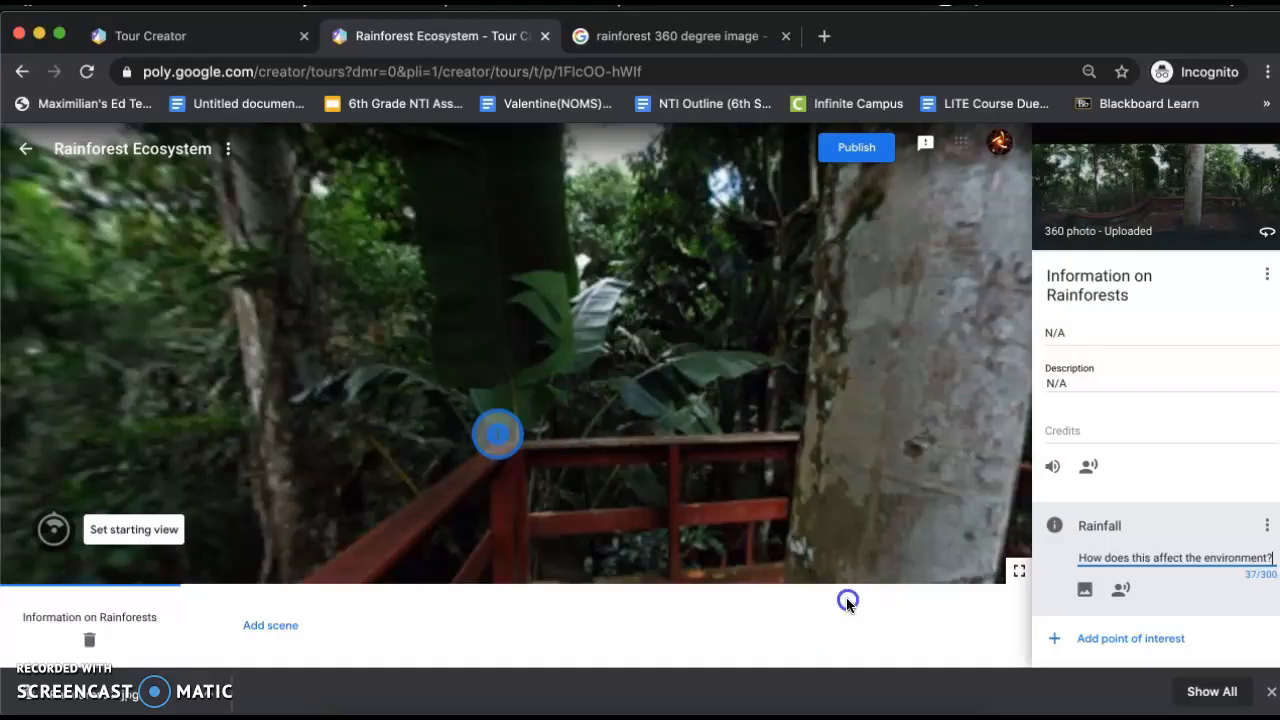
pyautogui.click(847, 600)
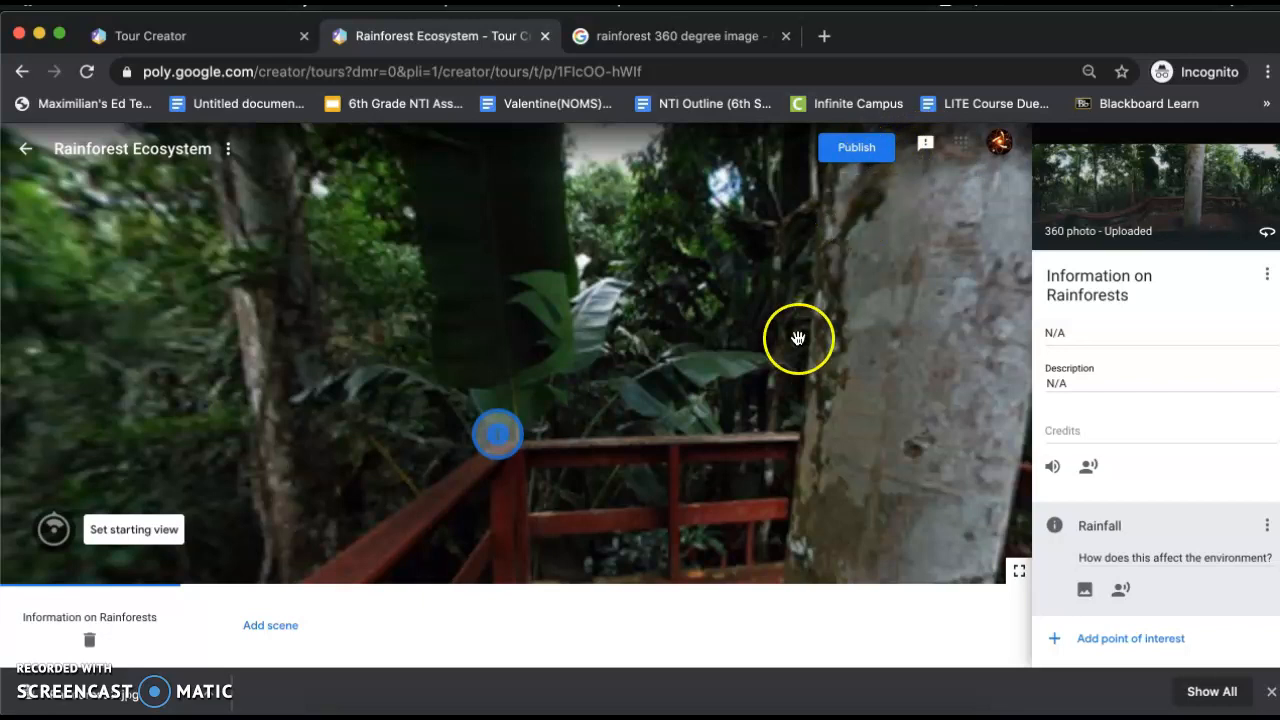
# Deselect the Rainfall point of interest and reopen it from its marker in the scene
pyautogui.click(47, 670)
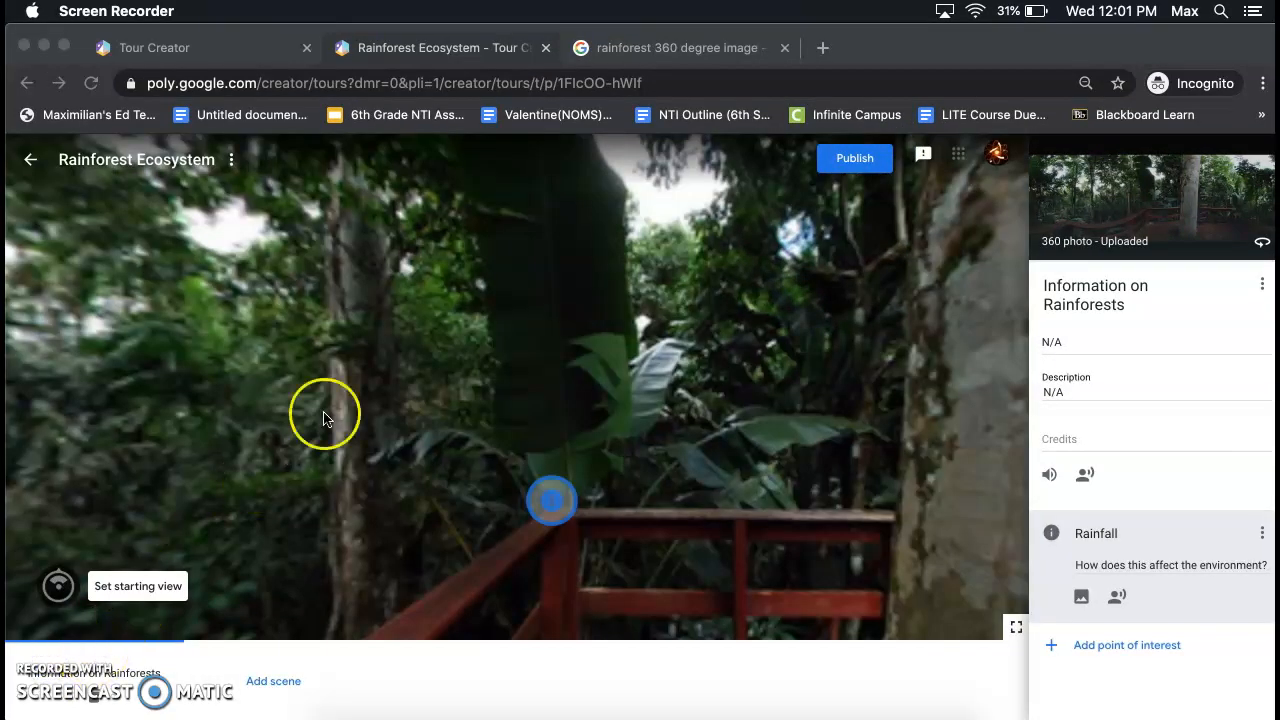
pyautogui.click(641, 481)
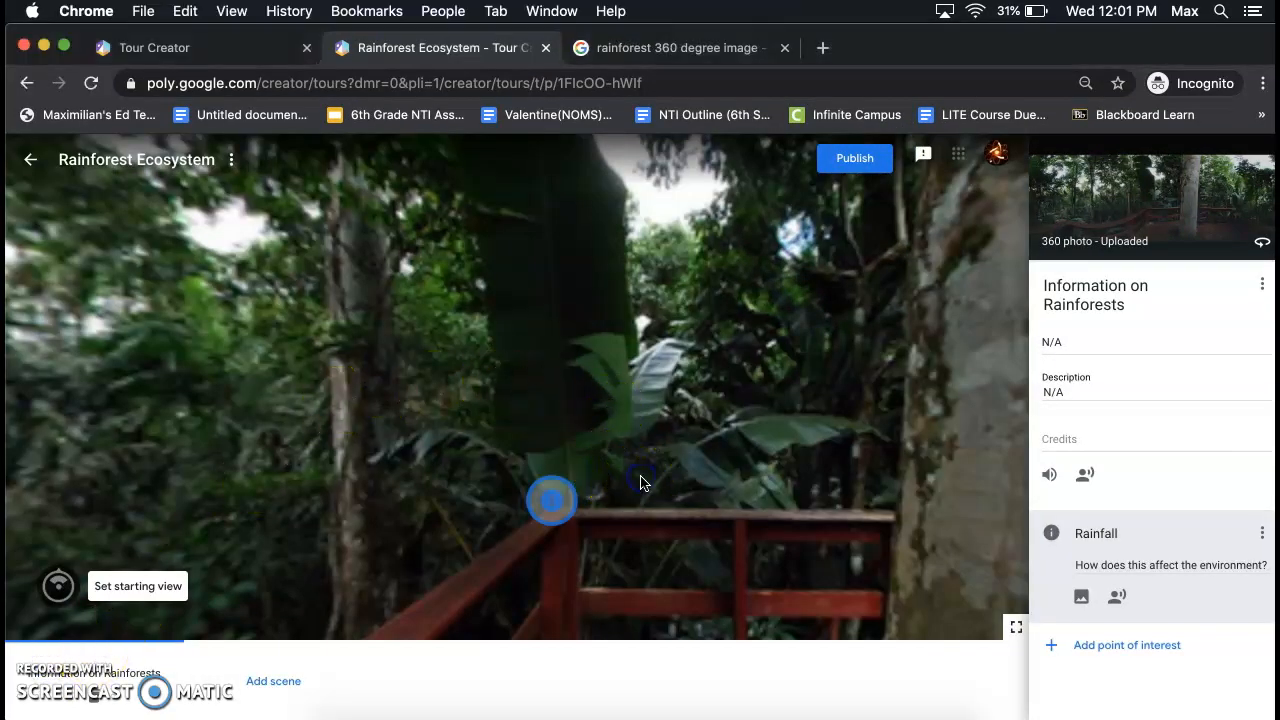
pyautogui.click(641, 484)
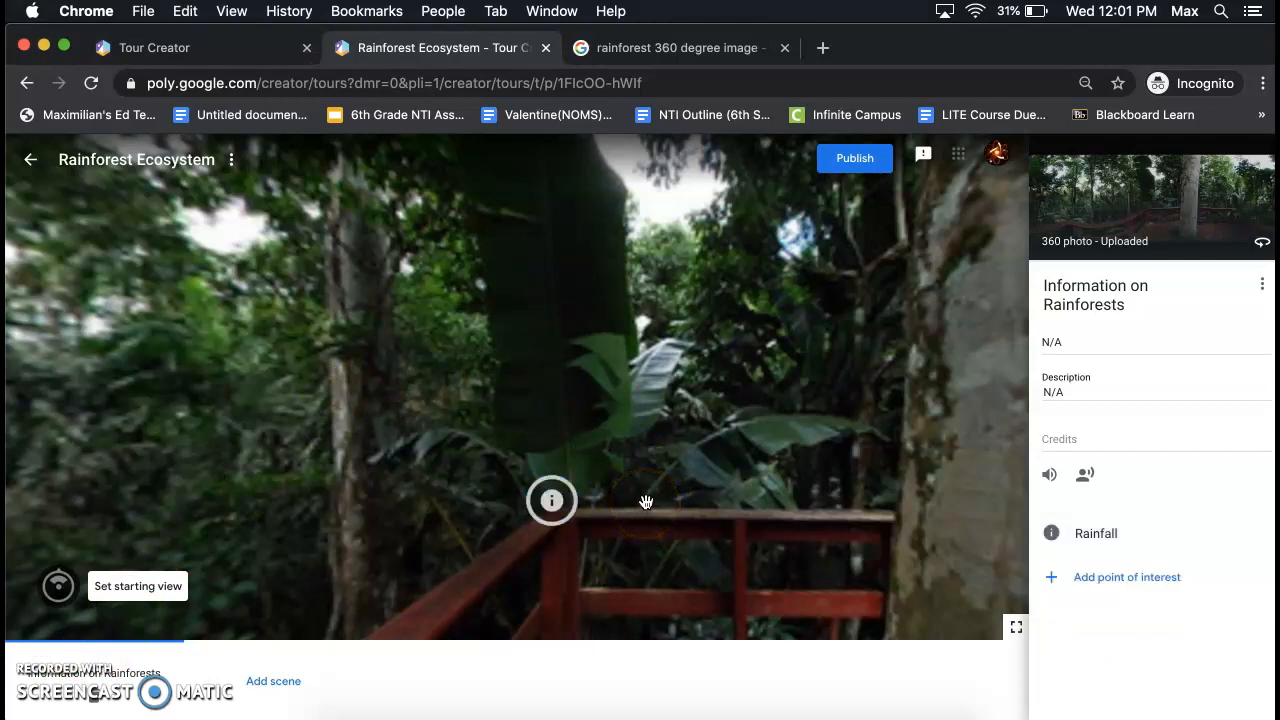
pyautogui.click(556, 498)
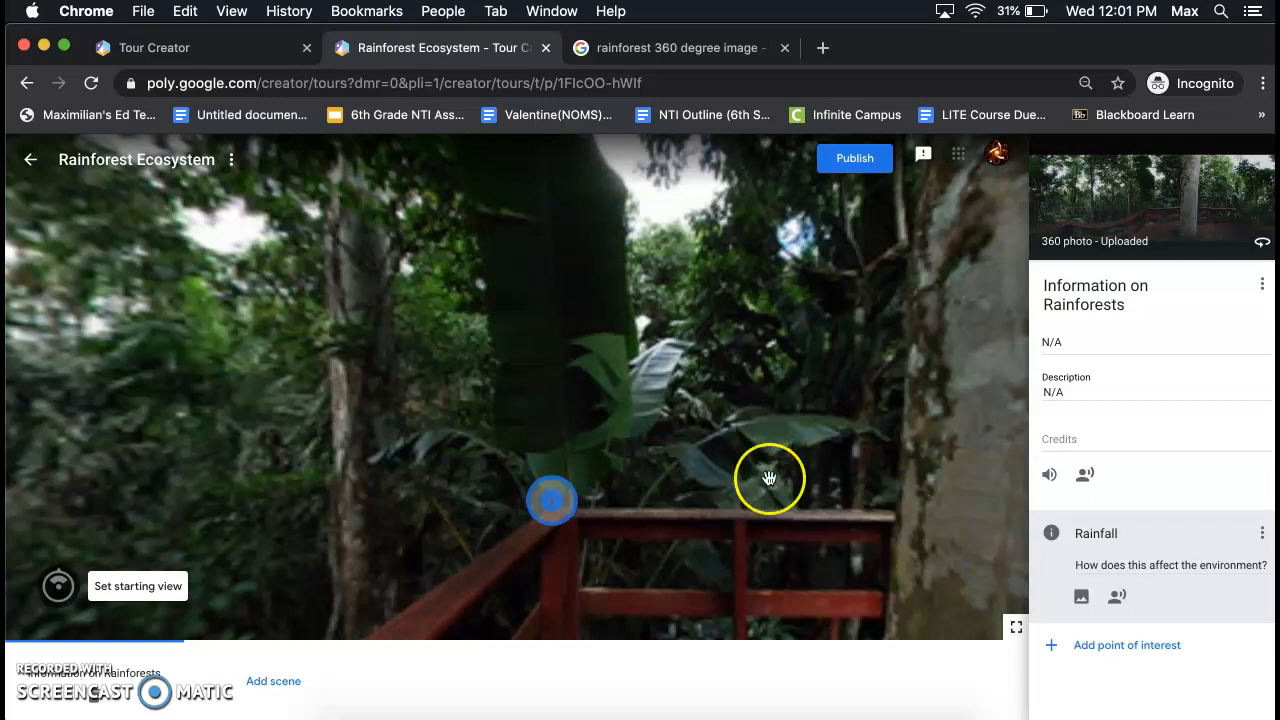
# Add a second point of interest and place its marker just above the large dark leaf behind the railing's far corner
pyautogui.click(1096, 651)
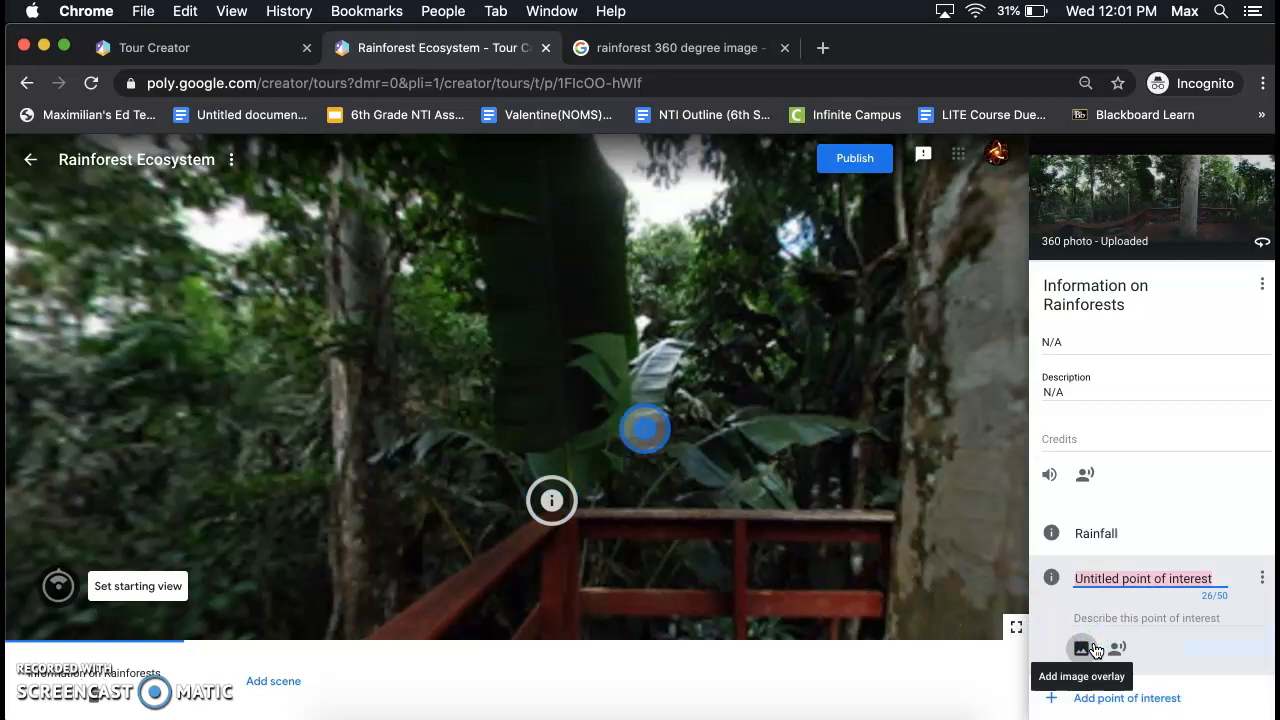
pyautogui.moveTo(754, 392)
pyautogui.mouseDown()
pyautogui.moveTo(669, 417)
pyautogui.moveTo(705, 369)
pyautogui.moveTo(567, 440)
pyautogui.moveTo(606, 449)
pyautogui.moveTo(610, 430)
pyautogui.mouseUp()
pyautogui.moveTo(330, 472)
pyautogui.mouseDown()
pyautogui.moveTo(700, 351)
pyautogui.moveTo(955, 325)
pyautogui.mouseUp()
pyautogui.moveTo(897, 418)
pyautogui.mouseDown()
pyautogui.moveTo(837, 434)
pyautogui.moveTo(774, 400)
pyautogui.mouseUp()
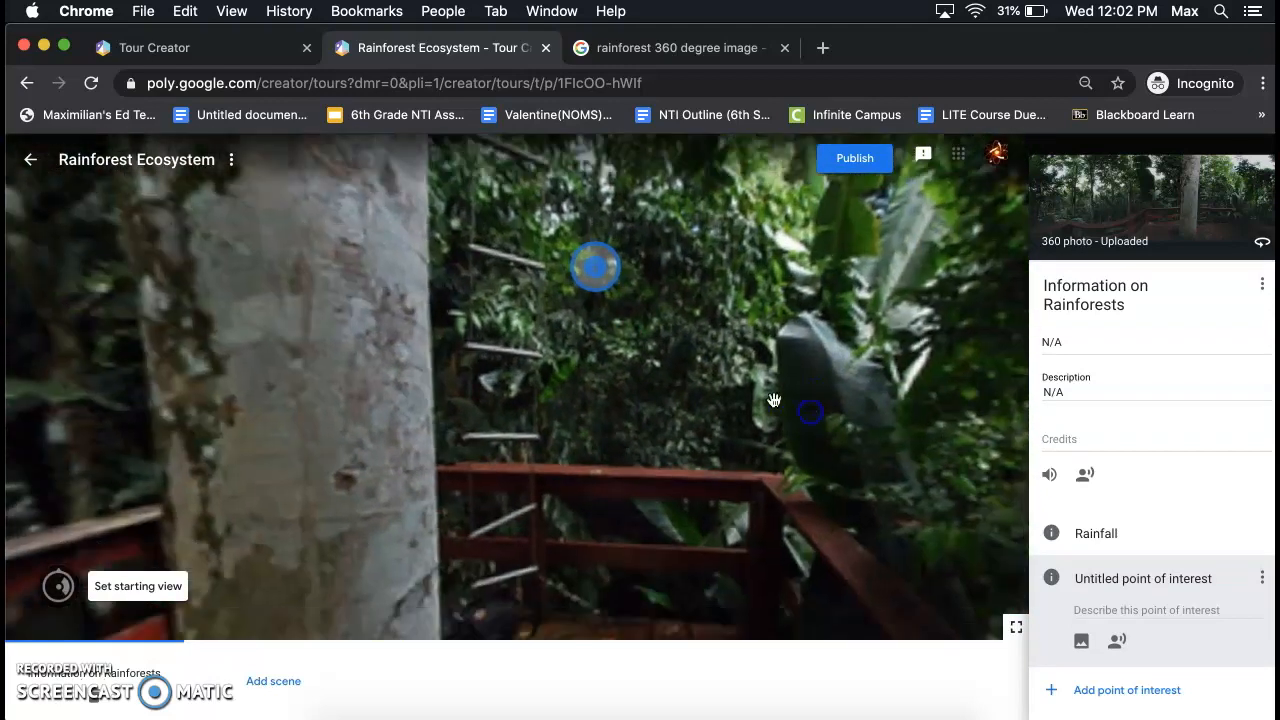
pyautogui.moveTo(608, 275); pyautogui.dragTo(790, 288)
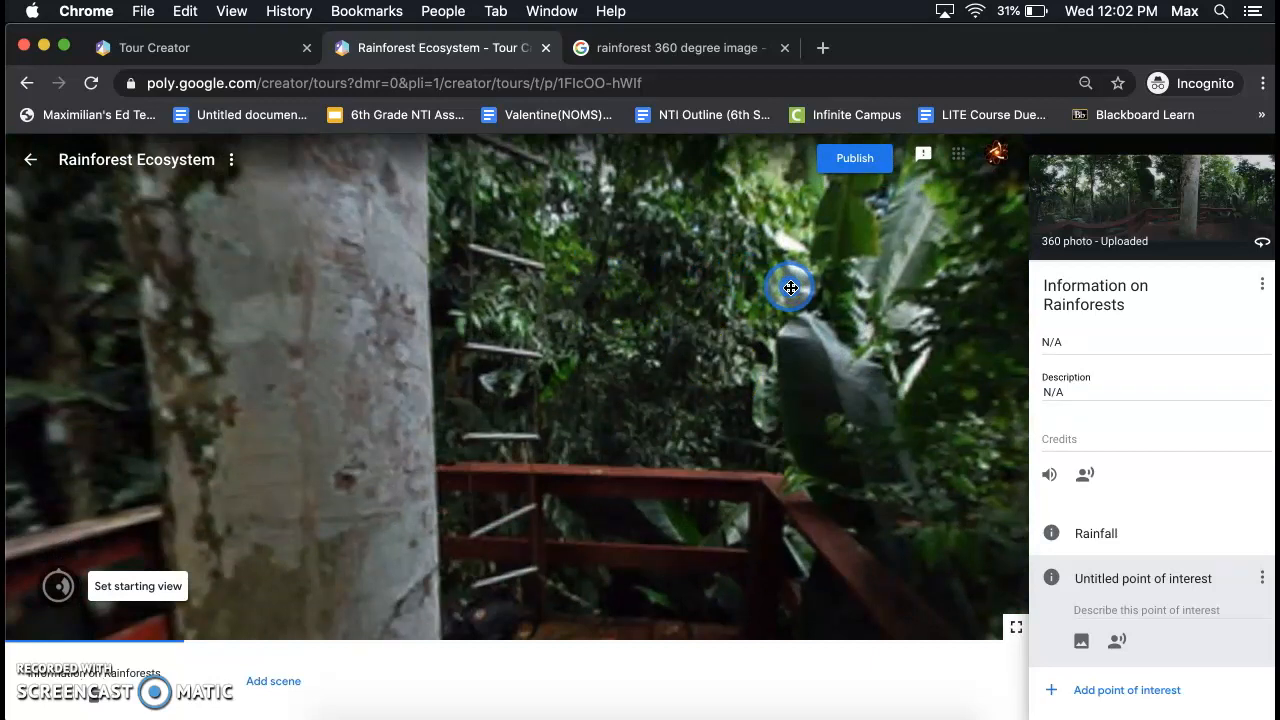
# Clear the default title of the new point of interest
pyautogui.click(1111, 572)
pyautogui.tripleClick(1111, 572)
pyautogui.press('BackSpace')
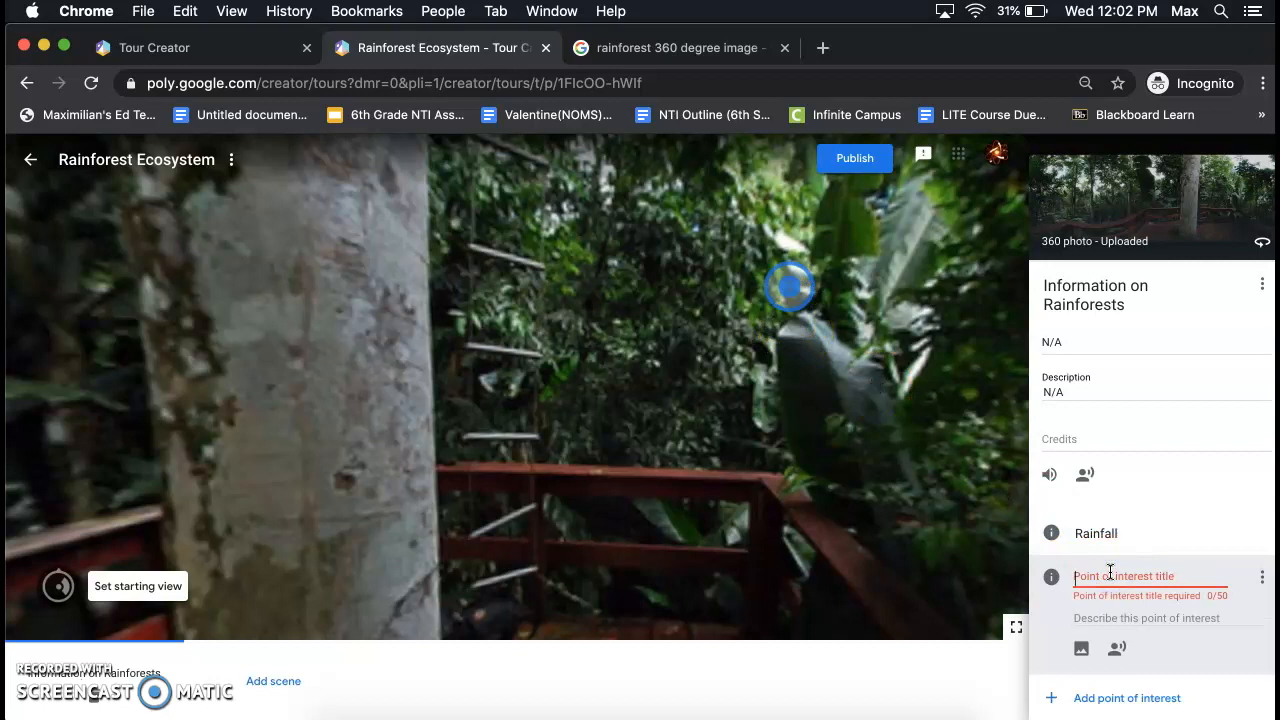